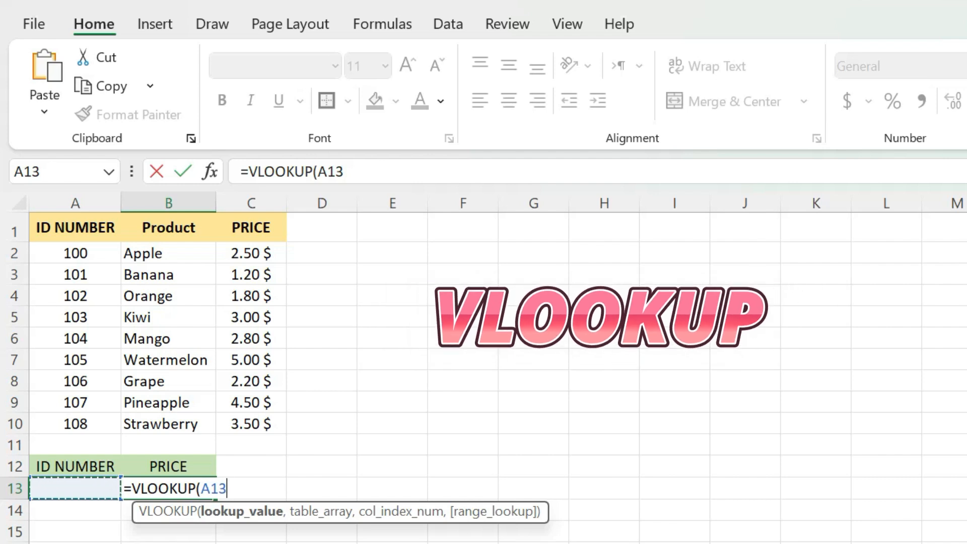
Complete the price lookup in B13 as =VLOOKUP(A13,A2:C10,3,FALSE)
{"action": "left_click_drag", "start_coordinate": [76, 253], "coordinate": [273, 426]}
{"action": "type", "text": ","}
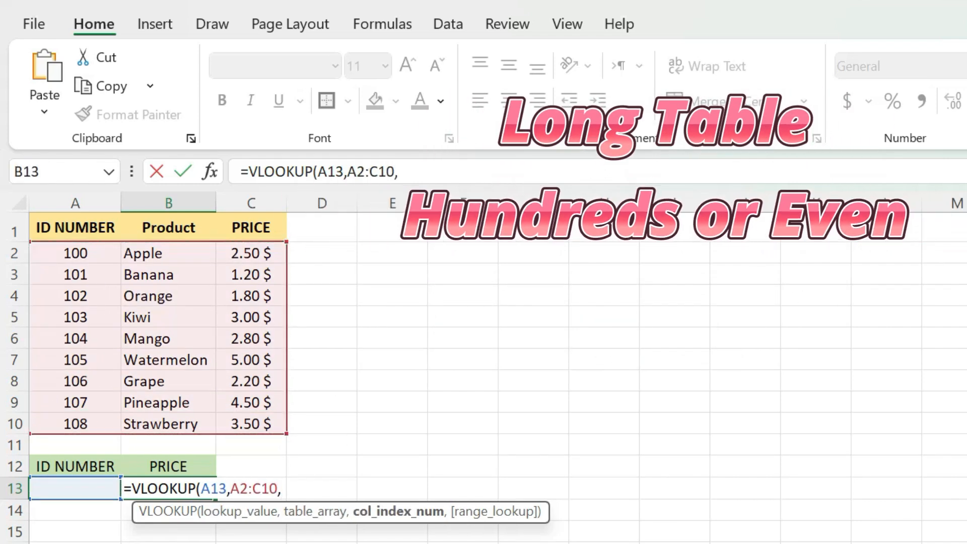
{"action": "type", "text": "3,FALSE)"}
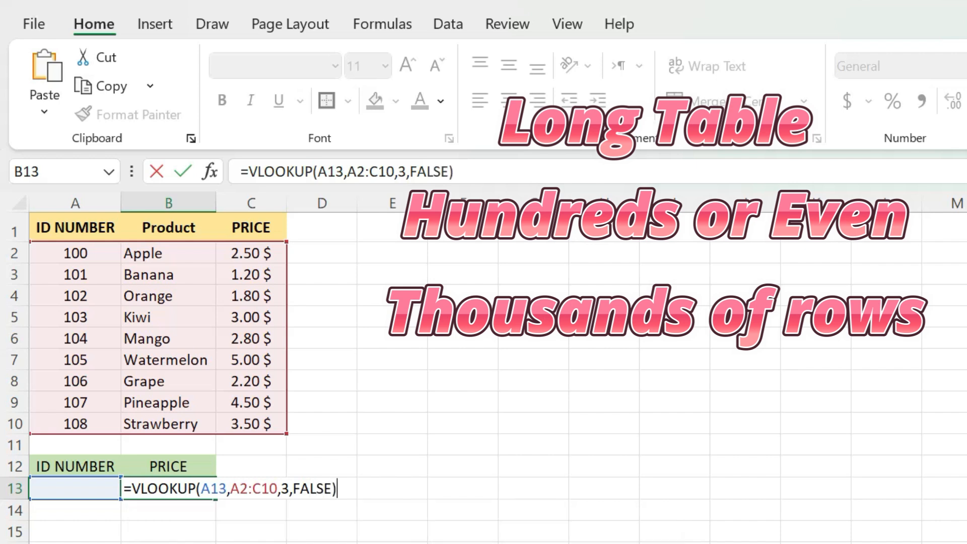
{"action": "key", "text": "Return"}
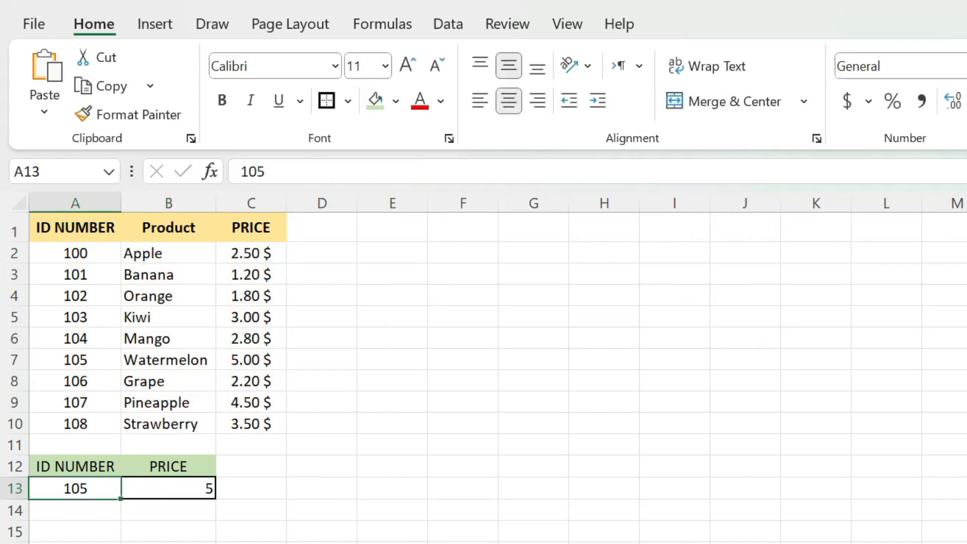
Look up the prices of ID numbers 104 and 108 by entering each one in cell A13
{"action": "type", "text": "104"}
{"action": "key", "text": "Return"}
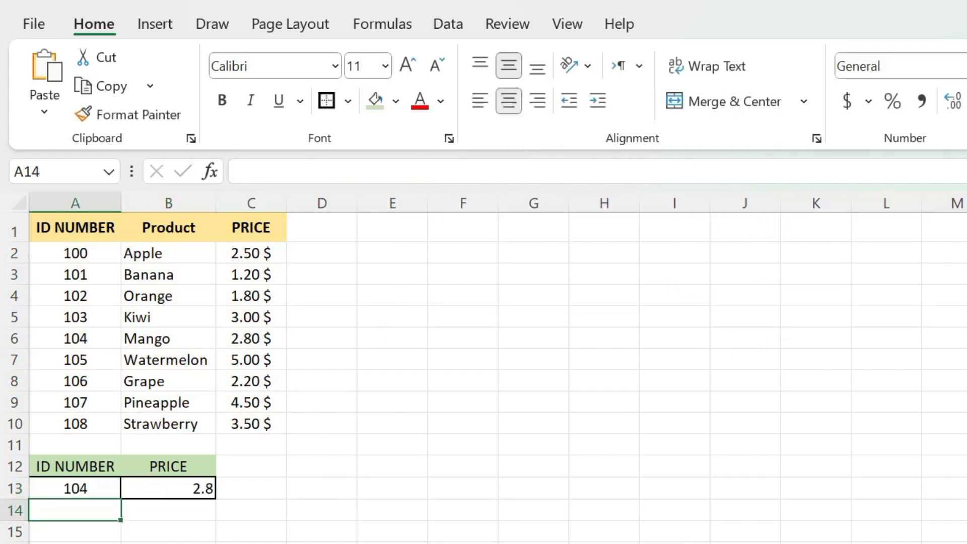
{"action": "left_click", "coordinate": [75, 489]}
{"action": "type", "text": "108"}
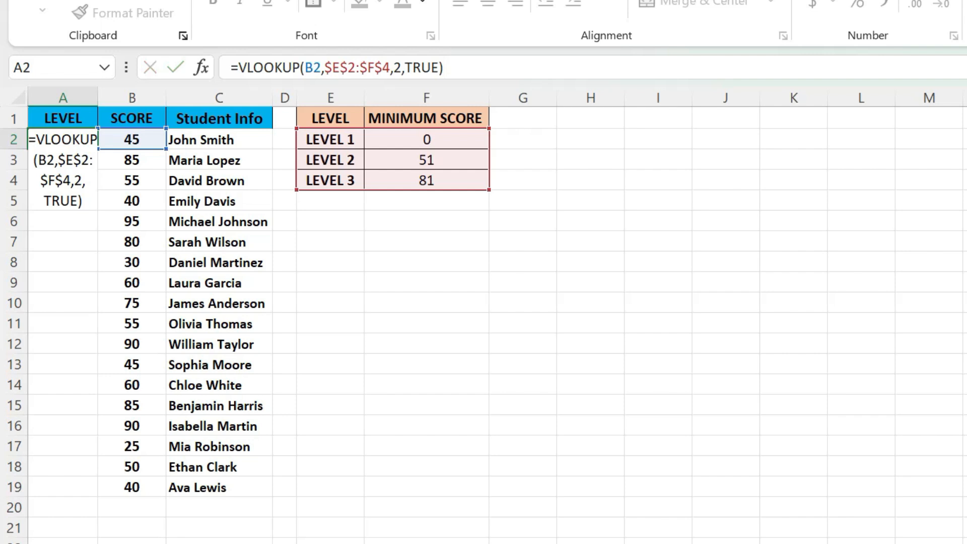
Commit the formula =VLOOKUP(B2,$E$2:$F$4,2,TRUE) in the first LEVEL cell, A2
{"action": "key", "text": "Return"}
{"action": "key", "text": "Up"}
{"action": "key", "text": "Down"}
{"action": "key", "text": "Up"}
Move the LEVEL column of the lookup table from column E to after the MINIMUM SCORE column
{"action": "left_click", "coordinate": [330, 98]}
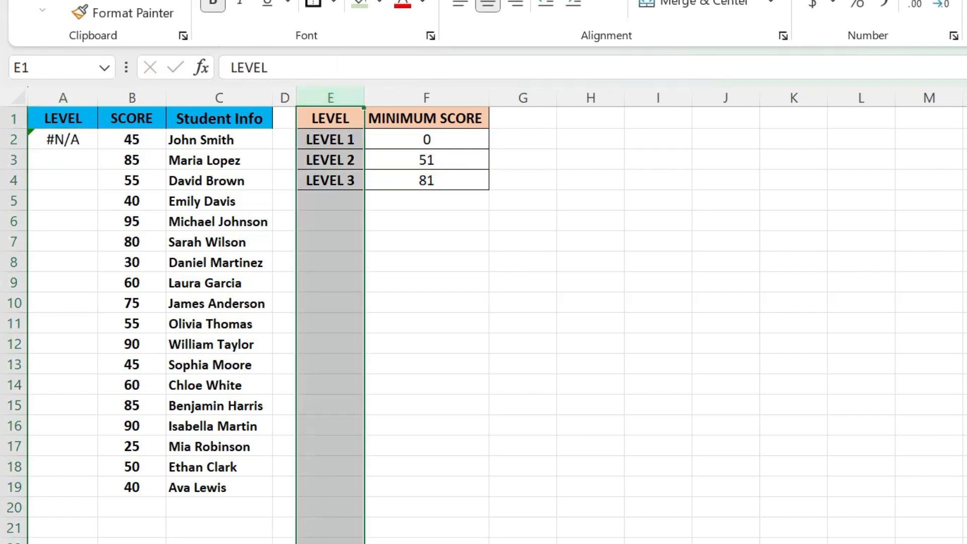
{"action": "left_click", "coordinate": [427, 98]}
{"action": "right_click", "coordinate": [330, 97]}
{"action": "left_click", "coordinate": [379, 142]}
{"action": "right_click", "coordinate": [523, 97]}
{"action": "left_click", "coordinate": [566, 318]}
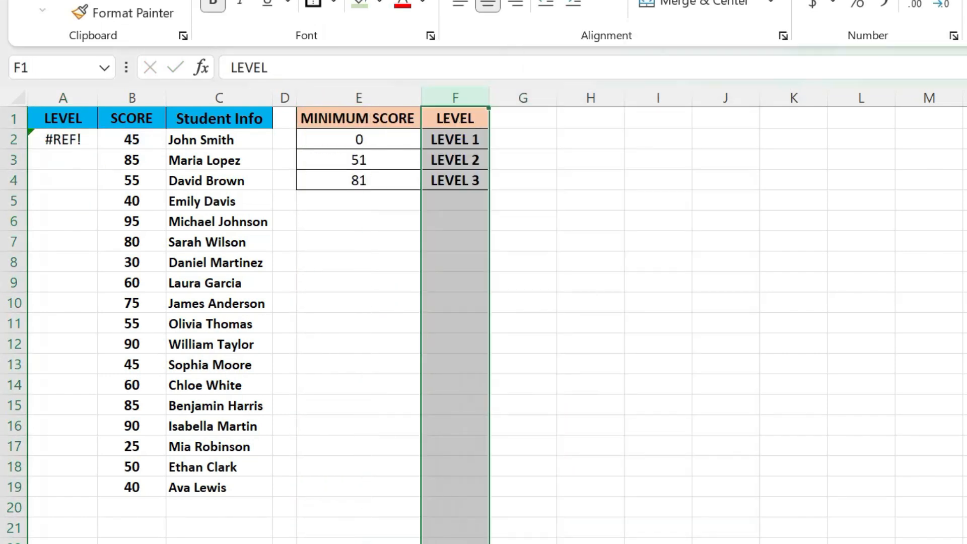
Reselect E2:F4 as the table range in the VLOOKUP formula of cell A2
{"action": "left_click", "coordinate": [358, 180]}
{"action": "left_click", "coordinate": [62, 139]}
{"action": "left_click_drag", "start_coordinate": [325, 67], "coordinate": [332, 67]}
{"action": "left_click_drag", "start_coordinate": [359, 140], "coordinate": [455, 180]}
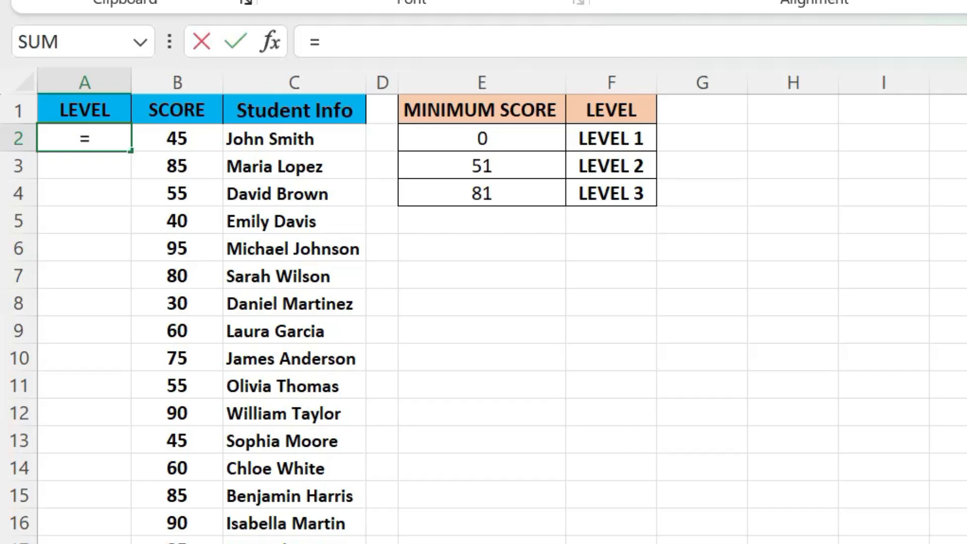
Begin a VLOOKUP formula in A2 with the score in B2 as the lookup value
{"action": "type", "text": "V"}
{"action": "key", "text": "Down"}
{"action": "key", "text": "Down"}
{"action": "key", "text": "Down"}
{"action": "key", "text": "Down"}
{"action": "key", "text": "Down"}
{"action": "key", "text": "Down"}
{"action": "key", "text": "Down"}
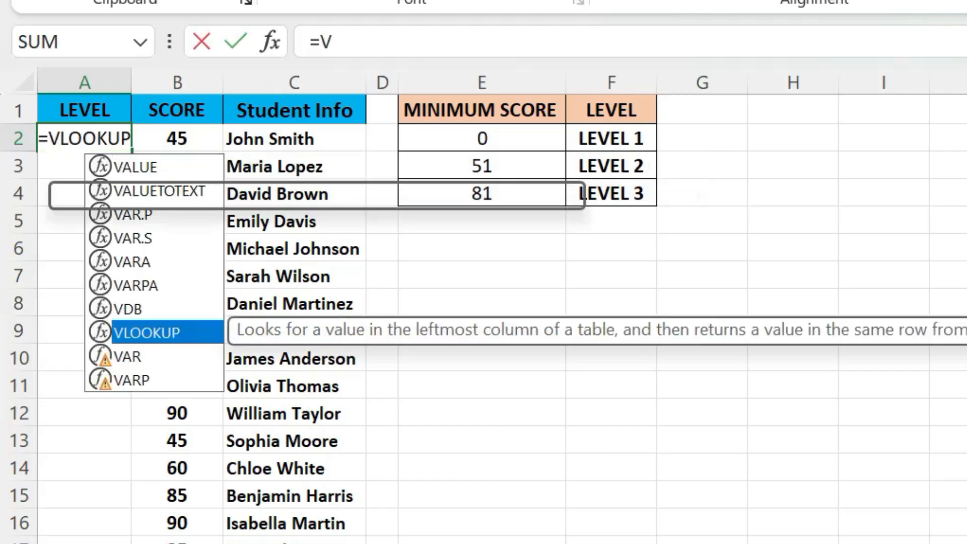
{"action": "key", "text": "Tab"}
{"action": "left_click", "coordinate": [177, 139]}
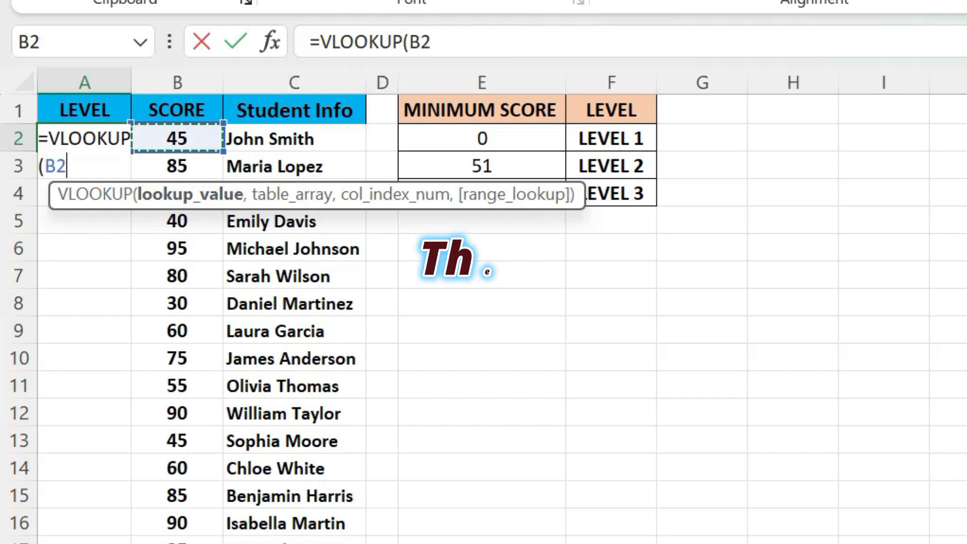
Finish the A2 formula with the absolute table array $E$2:$F$4, column index 2 and approximate match TRUE
{"action": "type", "text": ","}
{"action": "left_click_drag", "start_coordinate": [482, 139], "coordinate": [612, 193]}
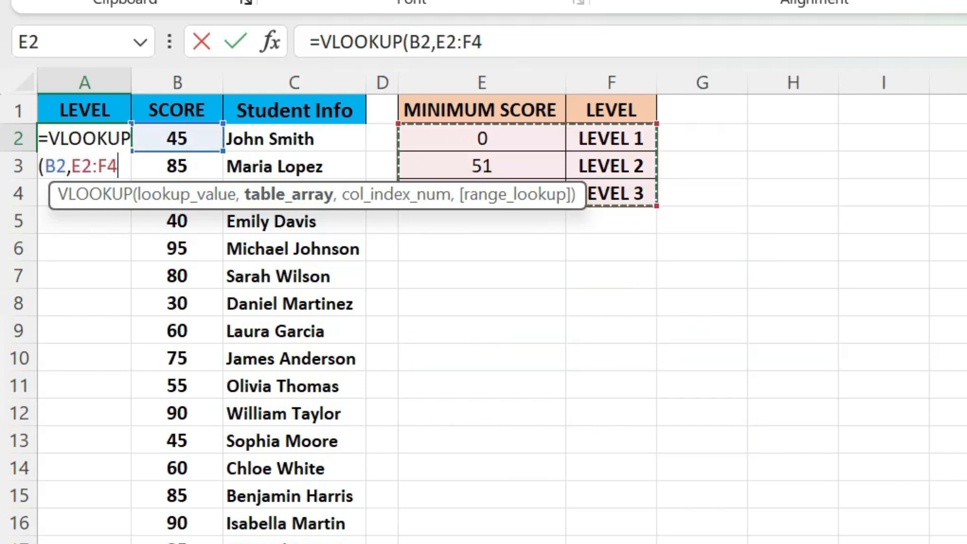
{"action": "key", "text": "F4"}
{"action": "type", "text": ","}
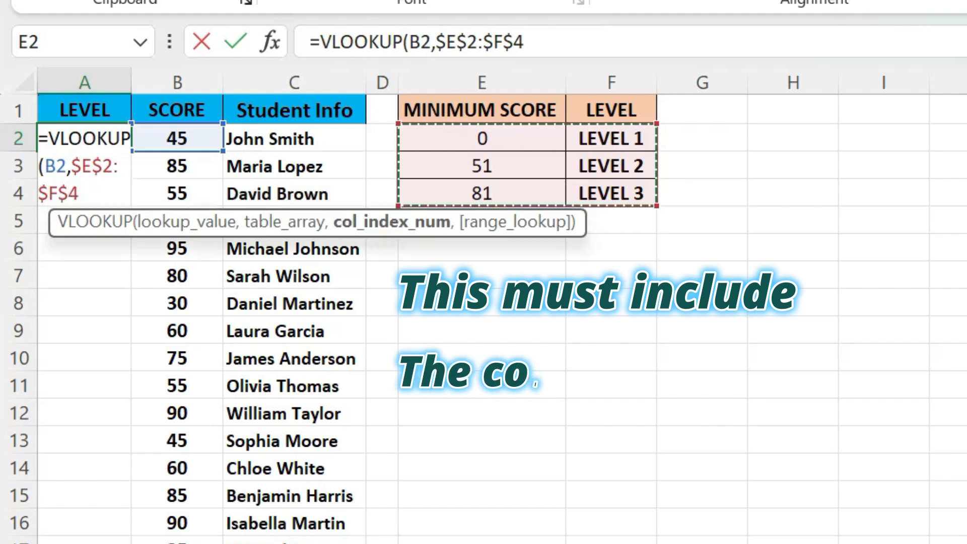
{"action": "type", "text": "2,TRUE"}
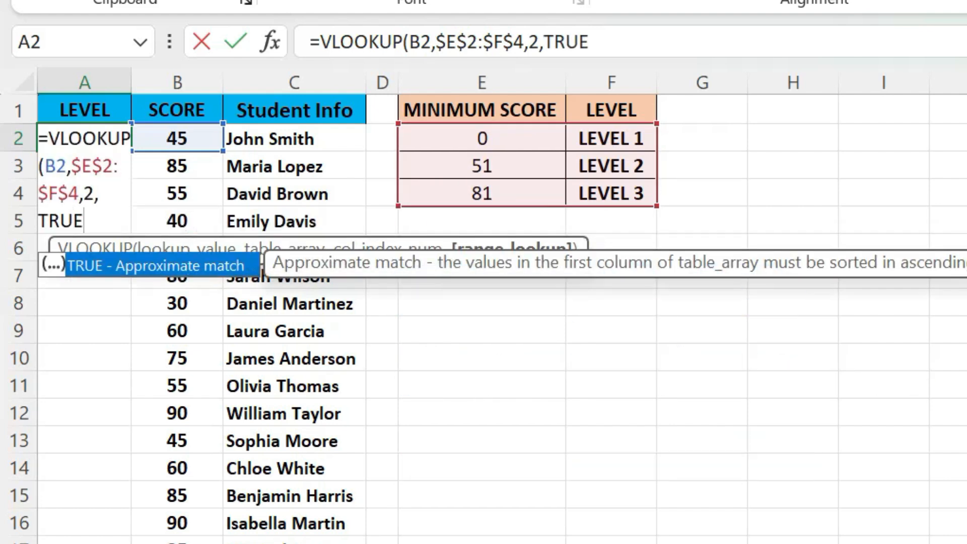
{"action": "type", "text": ")"}
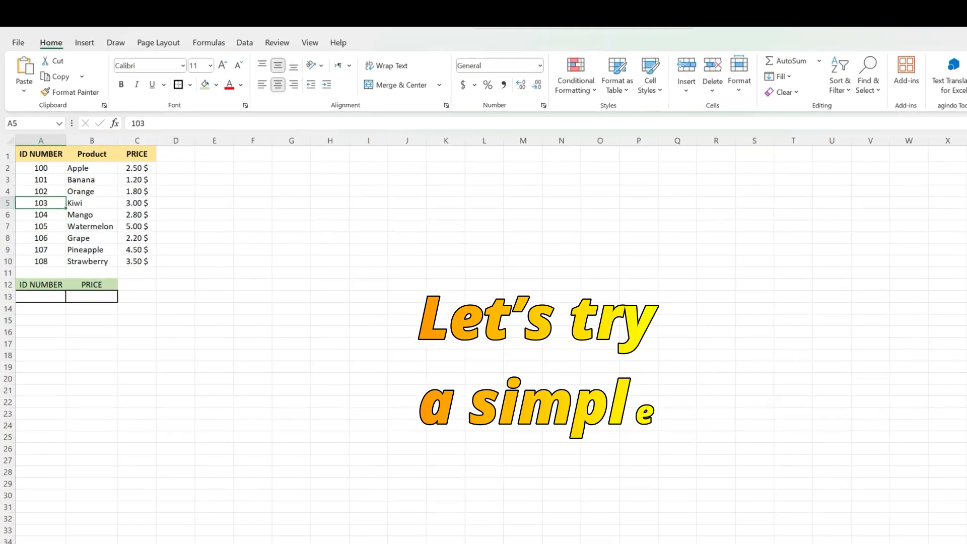
{"action": "left_click", "coordinate": [92, 154]}
{"action": "left_click", "coordinate": [137, 320]}
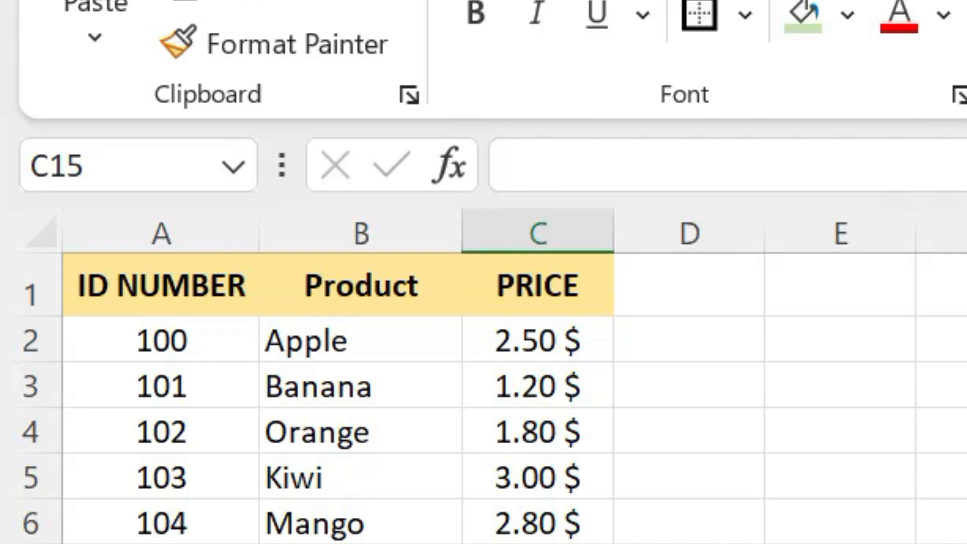
{"action": "left_click", "coordinate": [690, 543]}
{"action": "left_click", "coordinate": [162, 543]}
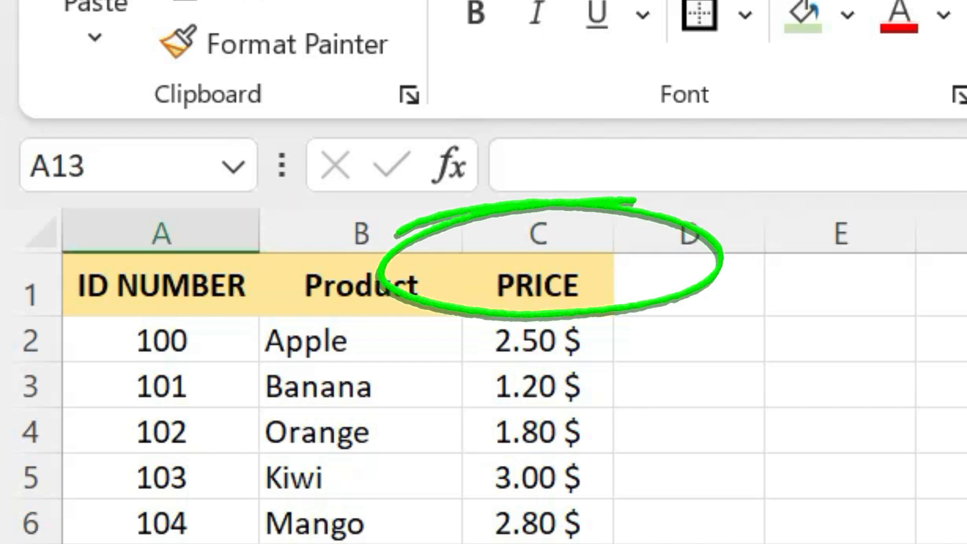
Begin a VLOOKUP formula in the PRICE cell B13 with lookup value A13 and table array A2:C10
{"action": "left_click", "coordinate": [361, 543]}
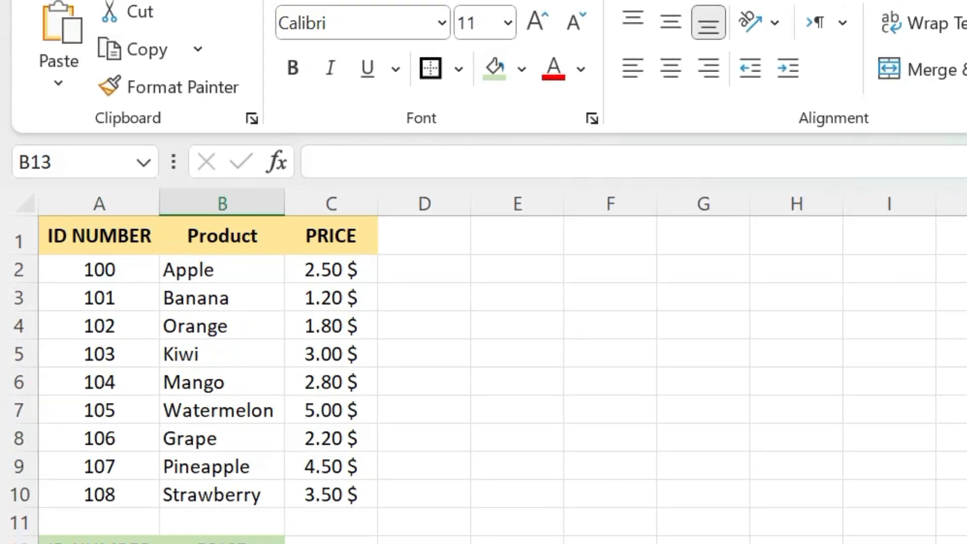
{"action": "type", "text": "="}
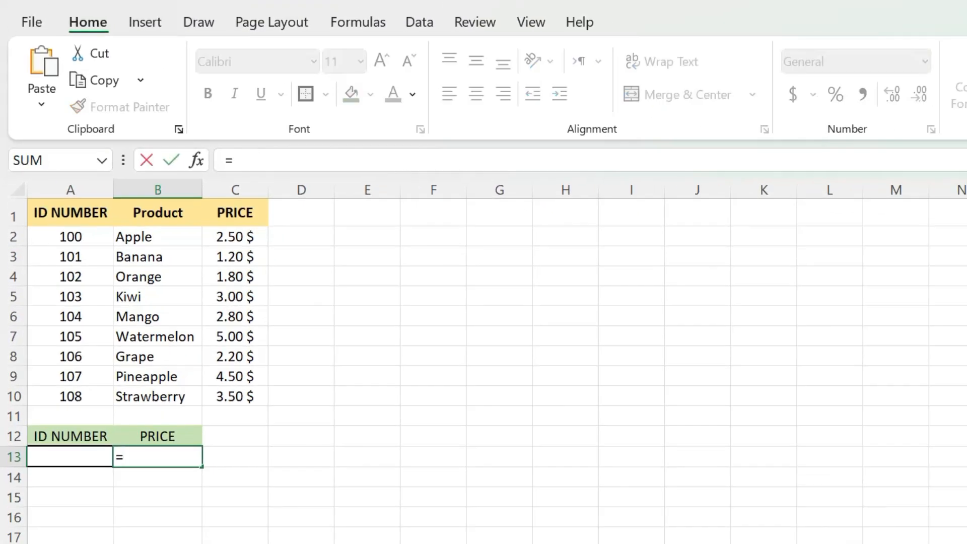
{"action": "type", "text": "V"}
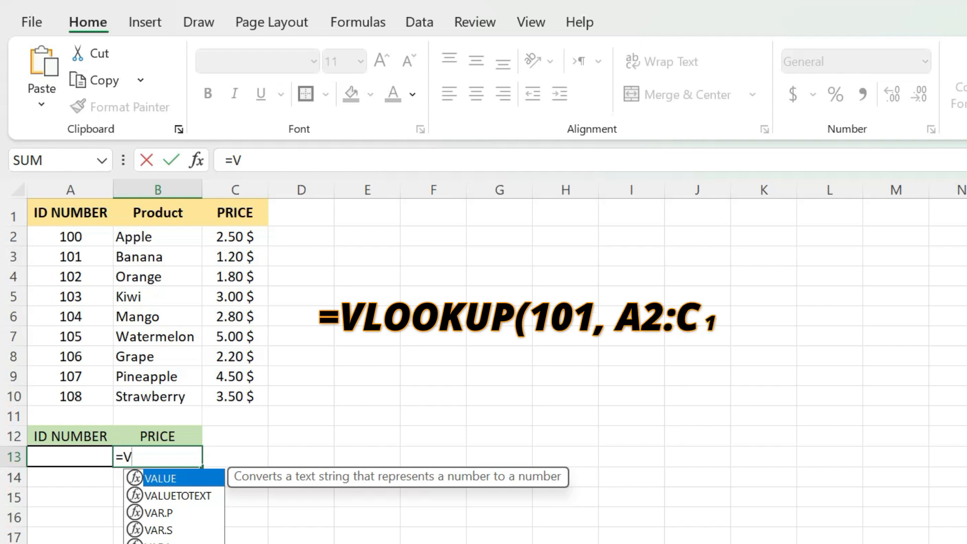
{"action": "type", "text": "LOOKUP("}
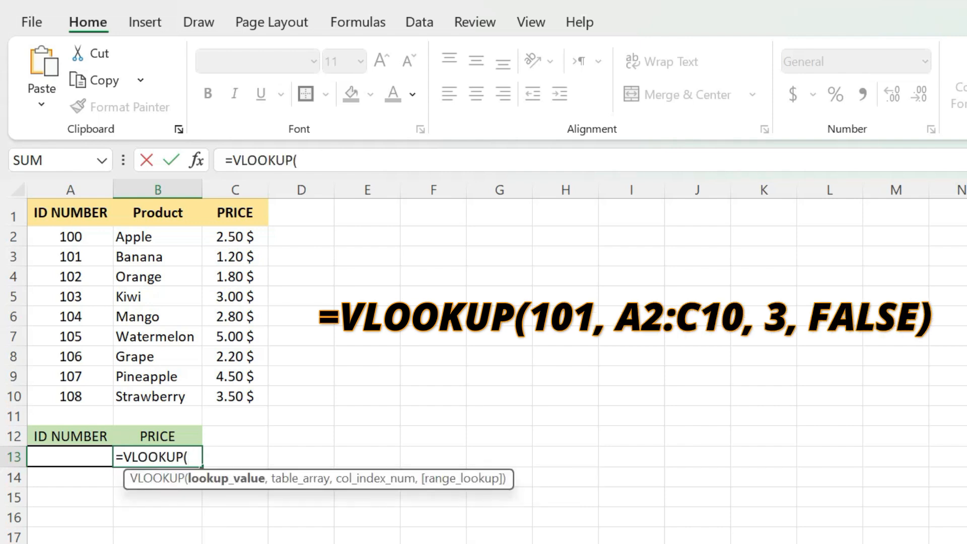
{"action": "left_click", "coordinate": [70, 457]}
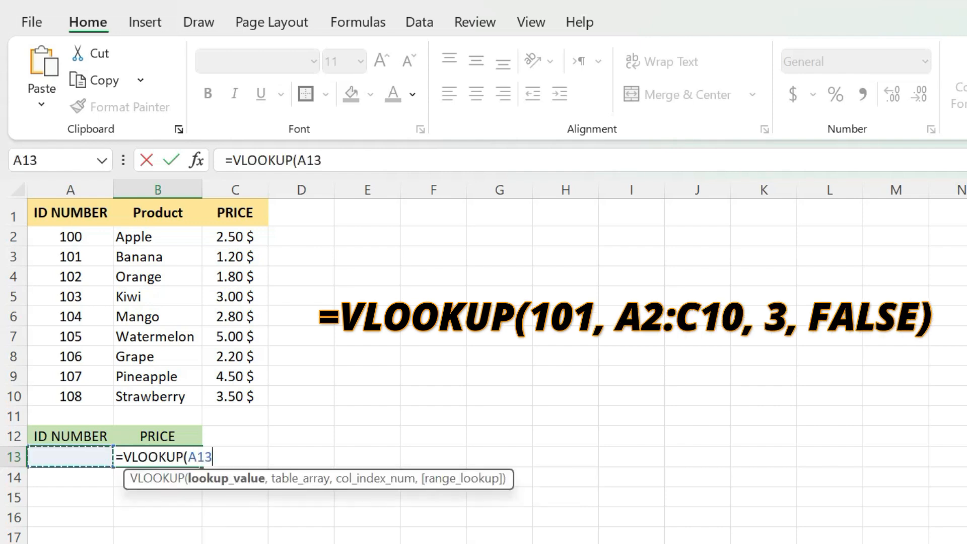
{"action": "type", "text": ","}
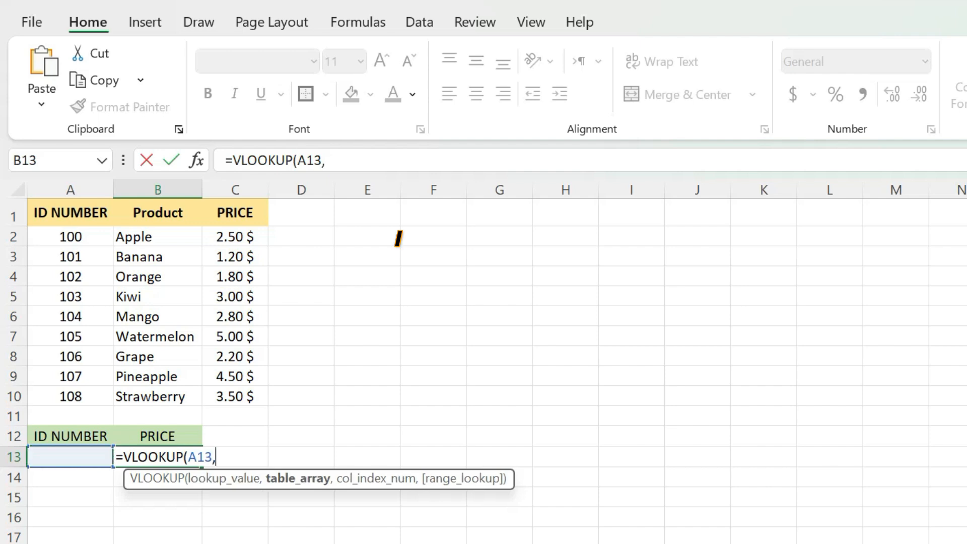
{"action": "left_click_drag", "start_coordinate": [70, 236], "coordinate": [236, 397]}
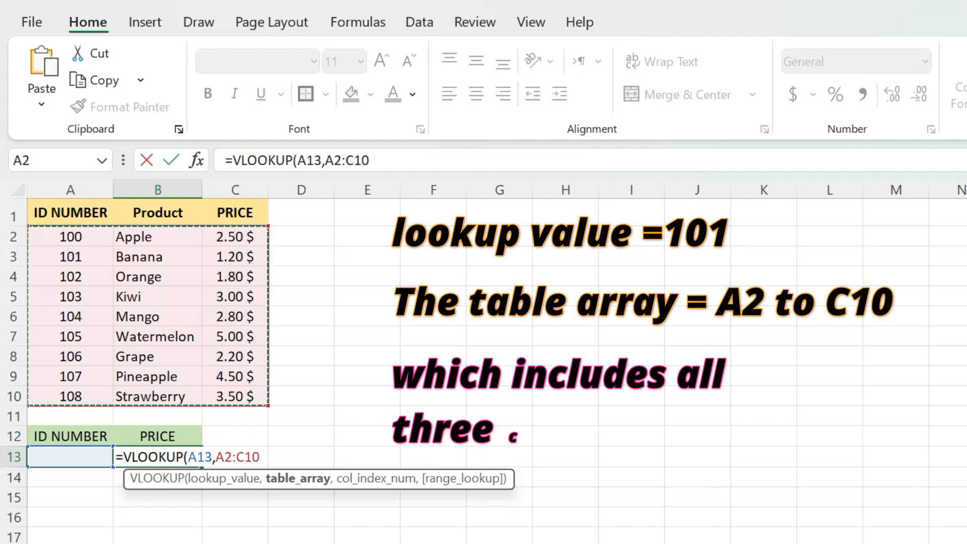
Complete the B13 formula with column index 3 and exact match FALSE, and commit it
{"action": "type", "text": ","}
{"action": "type", "text": "3,"}
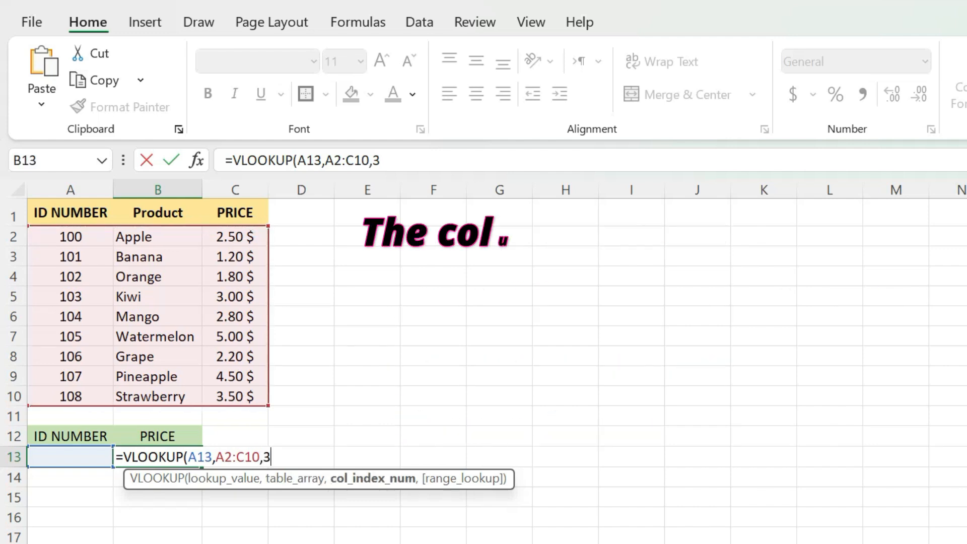
{"action": "type", "text": "FALSE"}
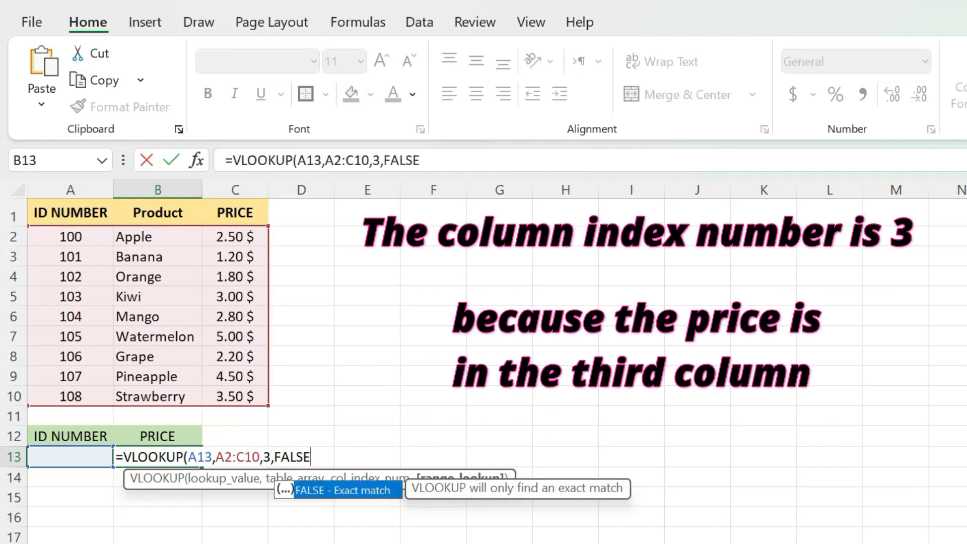
{"action": "key", "text": "Return"}
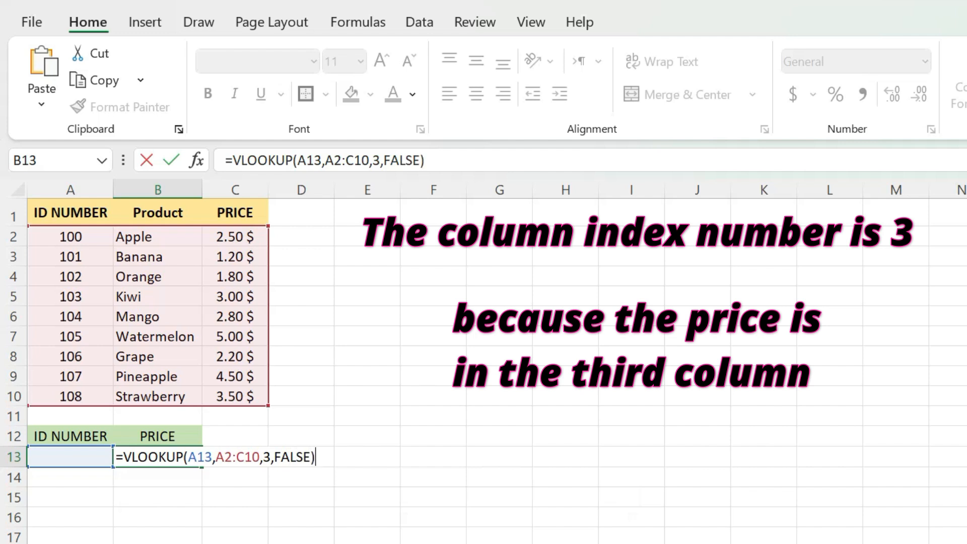
{"action": "type", "text": ")"}
{"action": "key", "text": "Return"}
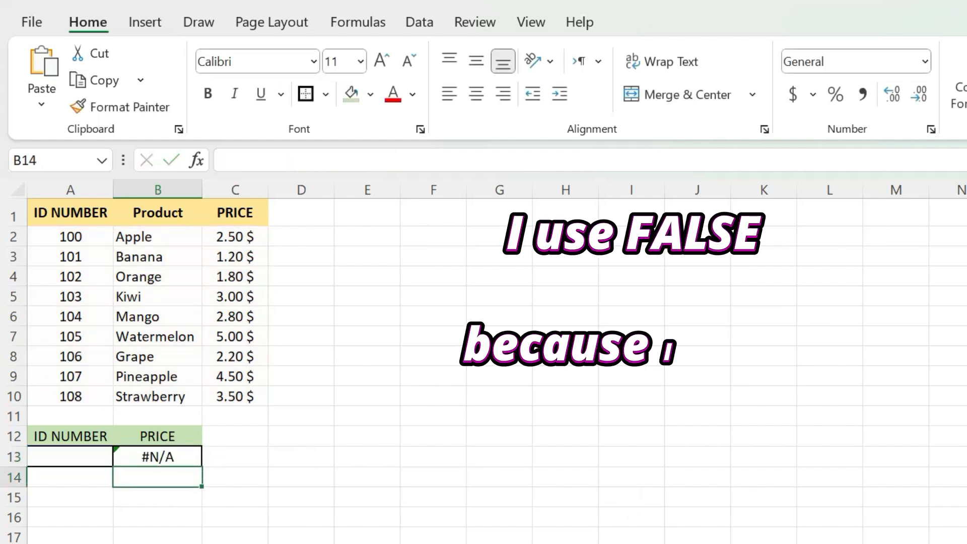
Look up the price of ID number 101 by entering it in cell A13
{"action": "left_click", "coordinate": [70, 457]}
{"action": "type", "text": "1"}
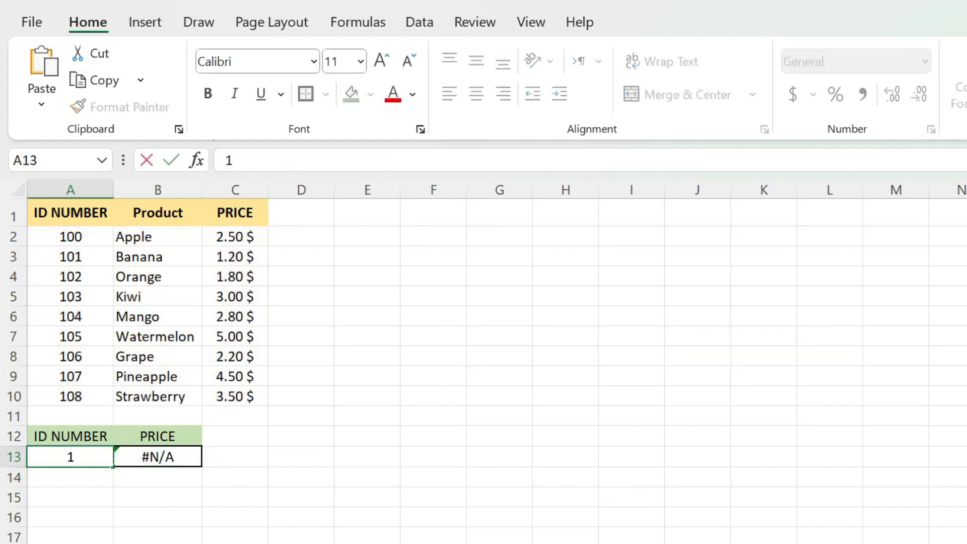
{"action": "type", "text": "01"}
{"action": "key", "text": "Return"}
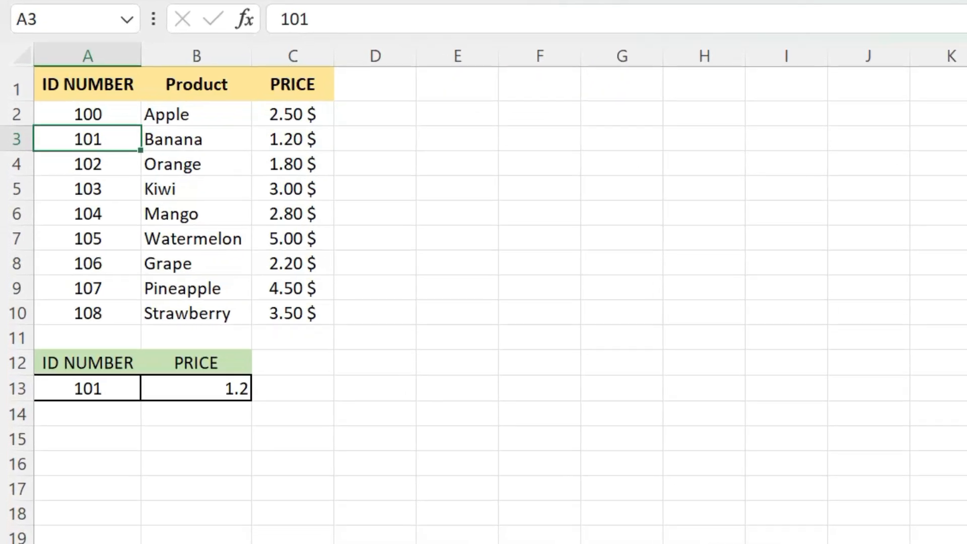
Change the ID number in cell A13 to 105 to look up that product's price
{"action": "left_click", "coordinate": [158, 498]}
{"action": "left_click", "coordinate": [102, 327]}
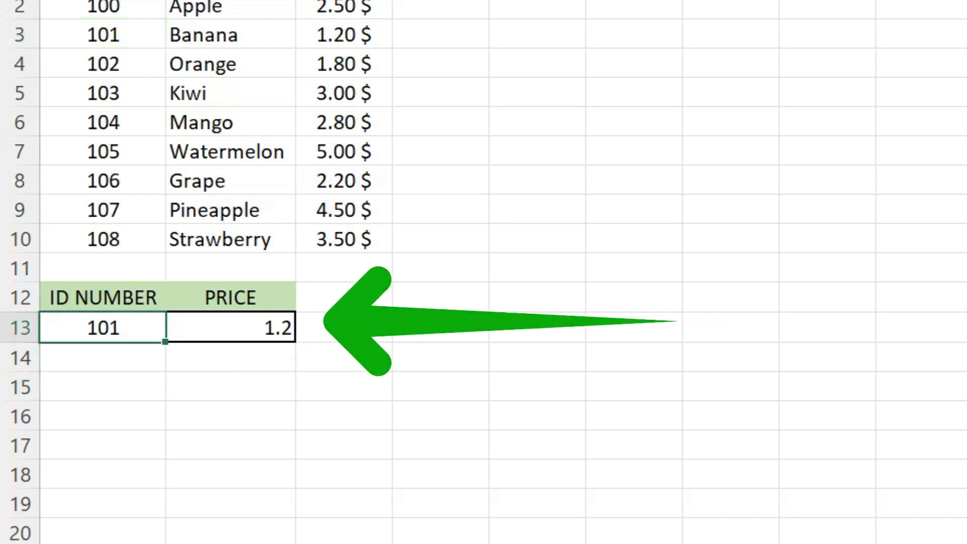
{"action": "key", "text": "Return"}
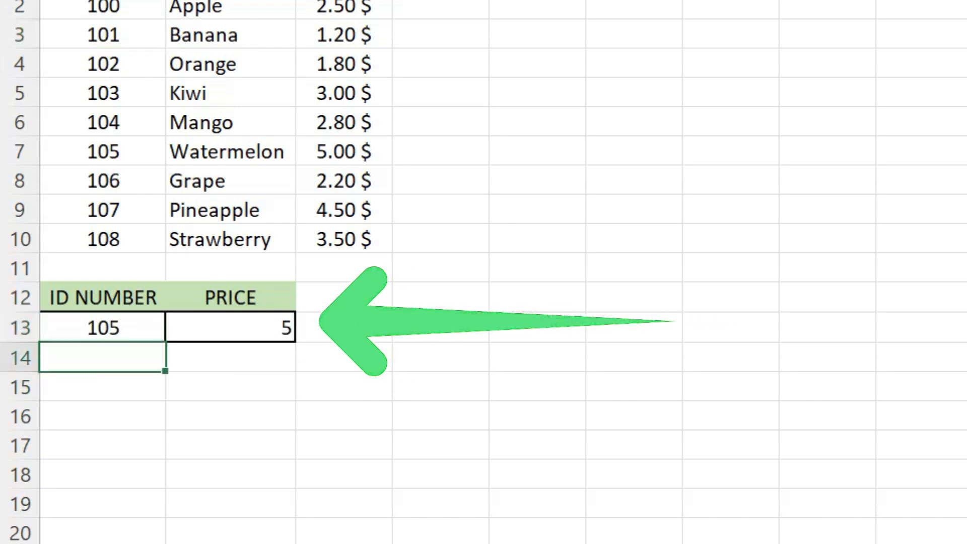
Review the VLOOKUP formula behind the looked-up price in cell B13
{"action": "left_click", "coordinate": [231, 357]}
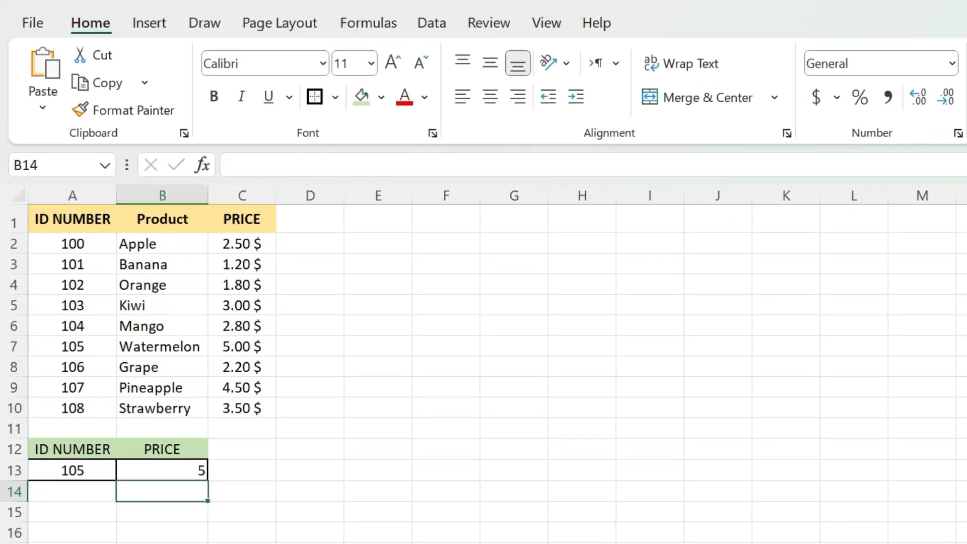
{"action": "left_click", "coordinate": [441, 151]}
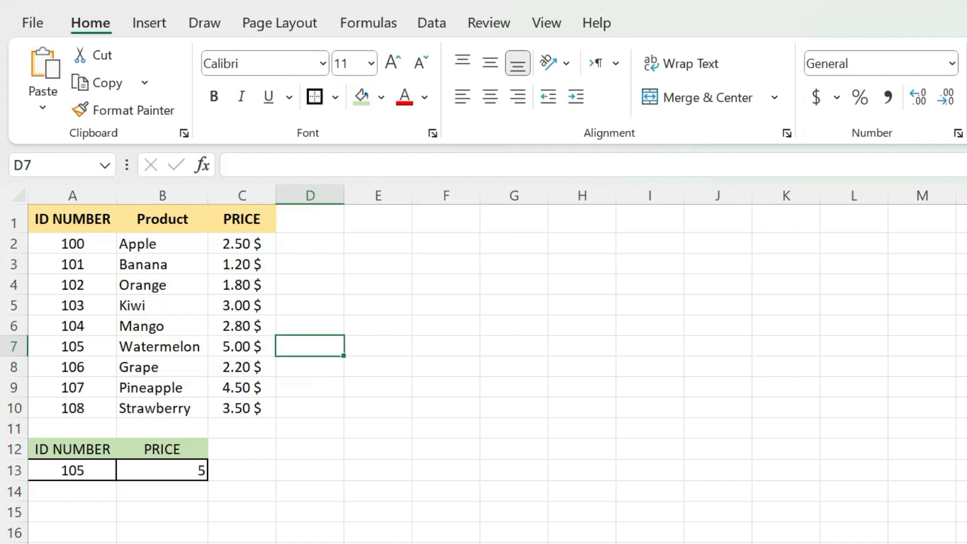
{"action": "left_click", "coordinate": [73, 347]}
{"action": "left_click", "coordinate": [378, 408]}
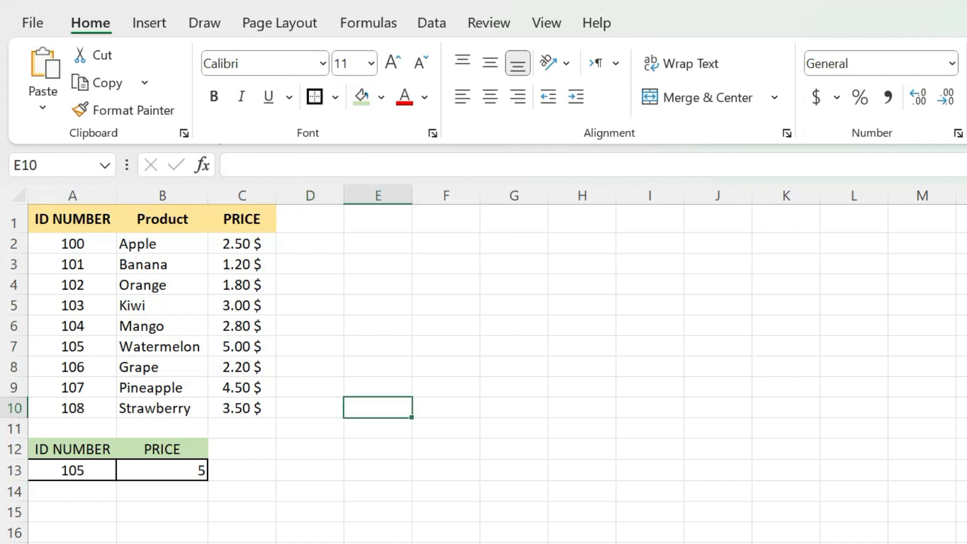
{"action": "left_click", "coordinate": [162, 470]}
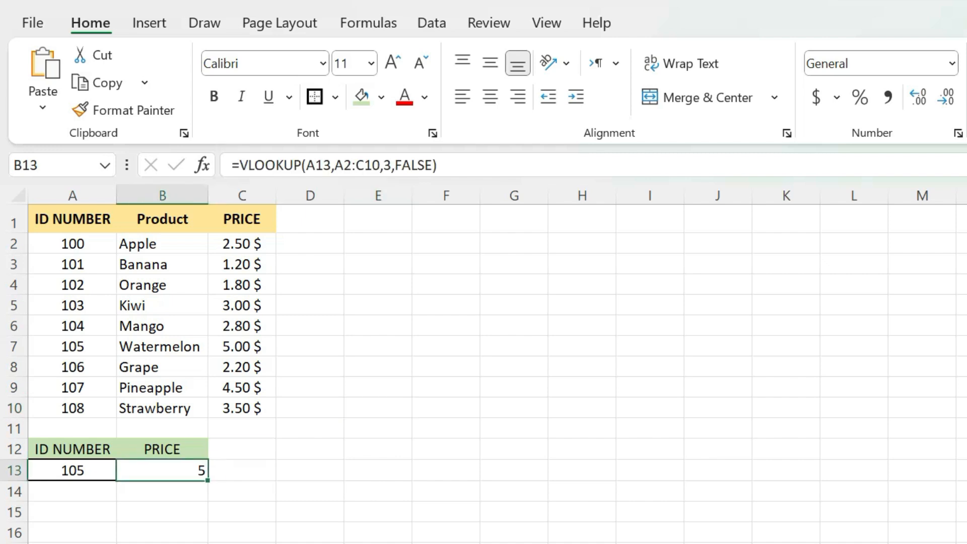
Examine the arguments and referenced ranges inside the VLOOKUP formula in cell B13
{"action": "double_click", "coordinate": [153, 471]}
{"action": "left_click", "coordinate": [162, 543]}
{"action": "left_click", "coordinate": [162, 470]}
{"action": "double_click", "coordinate": [163, 470]}
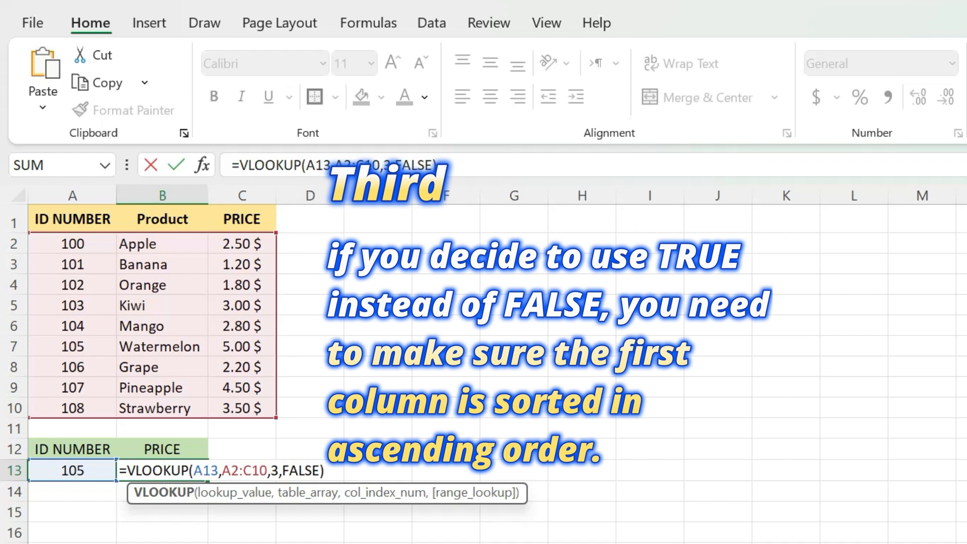
{"action": "key", "text": "Escape"}
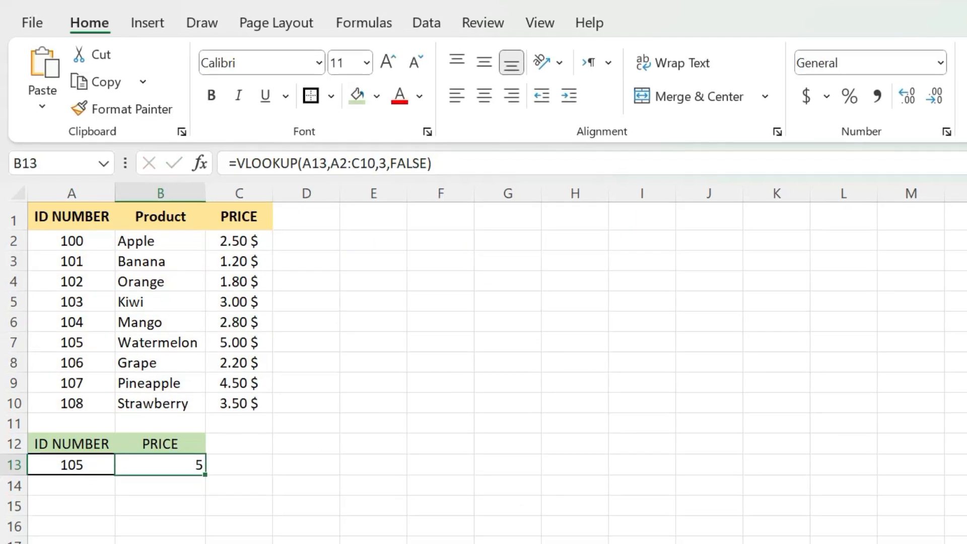
Look up two more product prices by entering ID number 104 and then 108 in cell A13
{"action": "left_click", "coordinate": [73, 470]}
{"action": "type", "text": "104"}
{"action": "key", "text": "Return"}
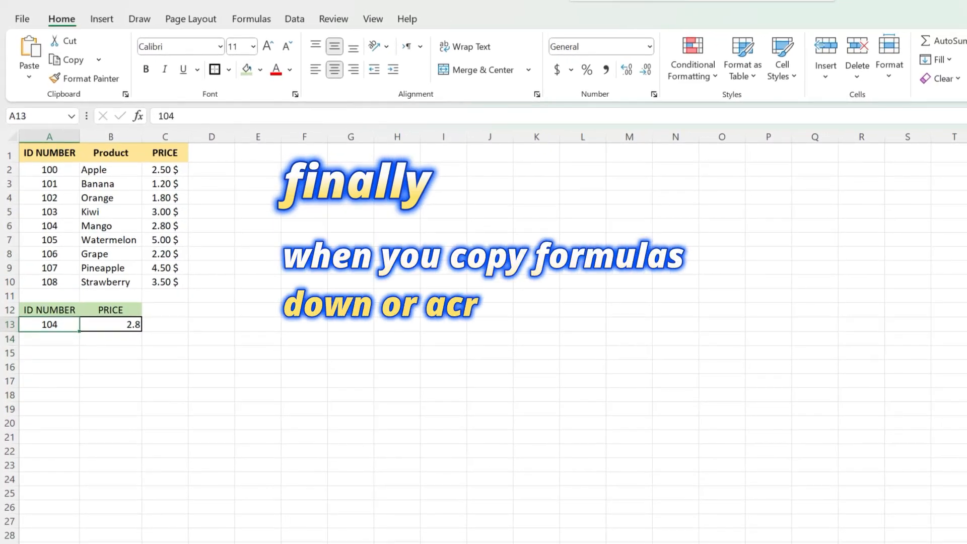
{"action": "type", "text": "108"}
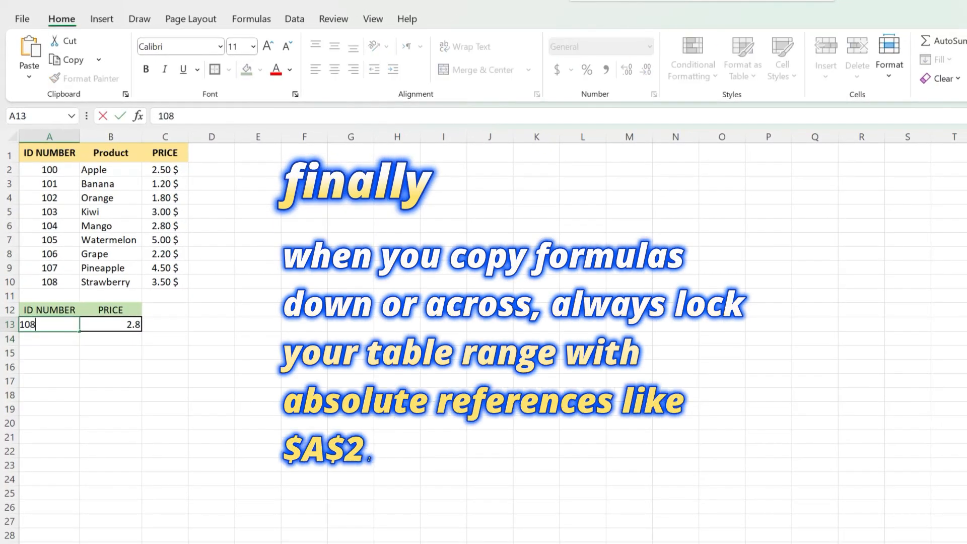
{"action": "key", "text": "Return"}
{"action": "left_click", "coordinate": [111, 367]}
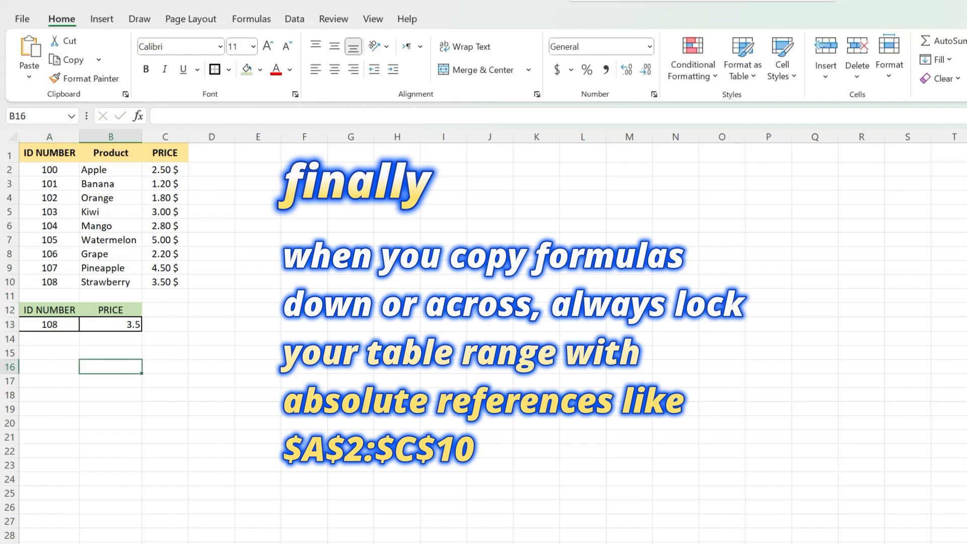
Format the looked-up price in cell B13 as Accounting with the $ symbol and 2 decimal places
{"action": "left_click", "coordinate": [111, 324]}
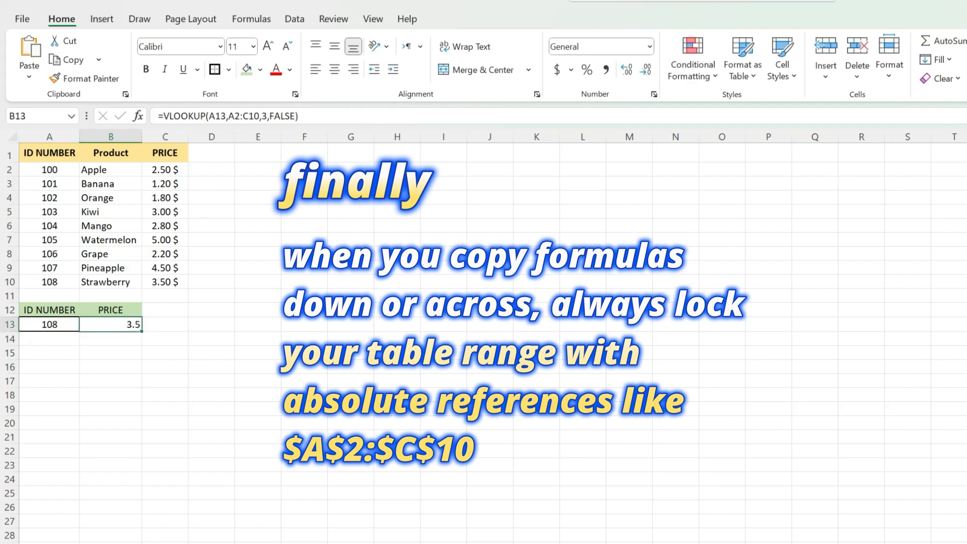
{"action": "right_click", "coordinate": [121, 325]}
{"action": "left_click", "coordinate": [161, 467]}
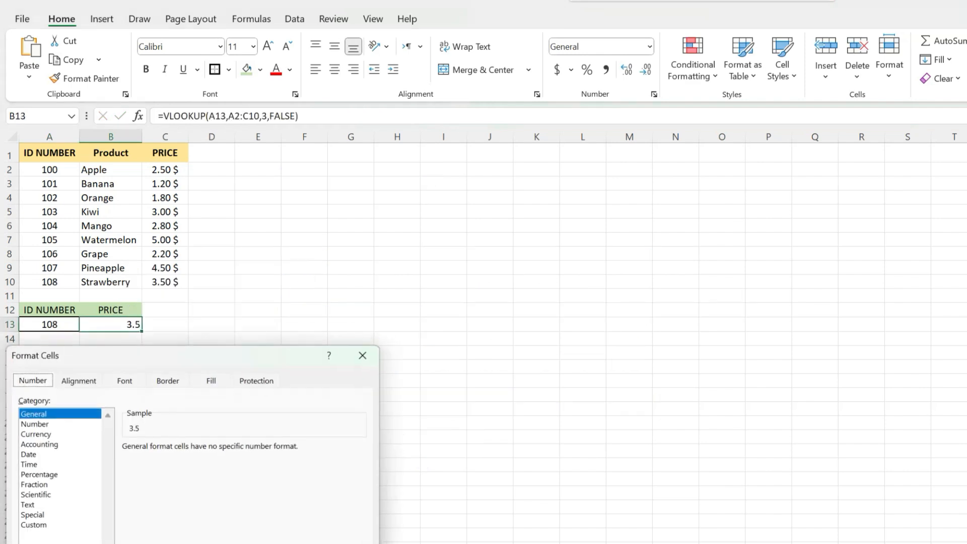
{"action": "left_click", "coordinate": [39, 444]}
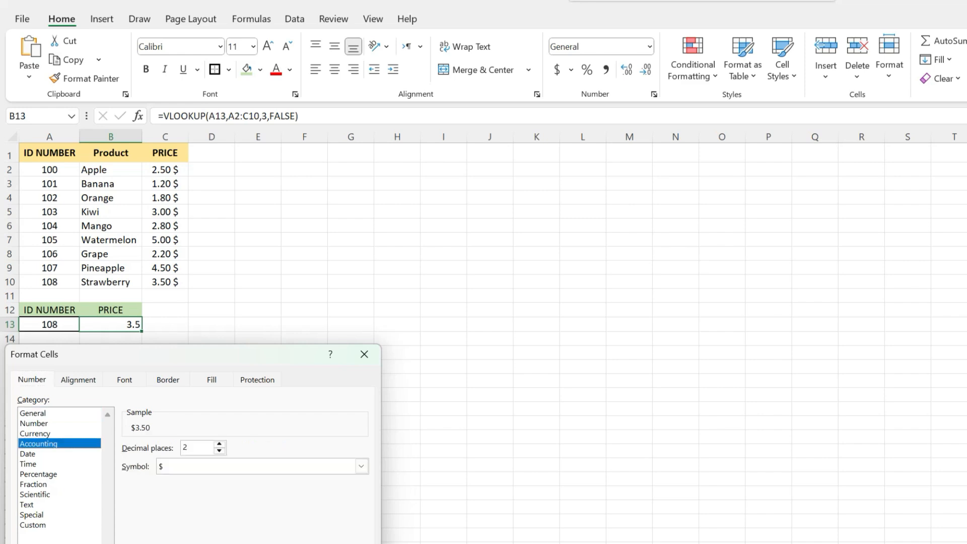
{"action": "key", "text": "Return"}
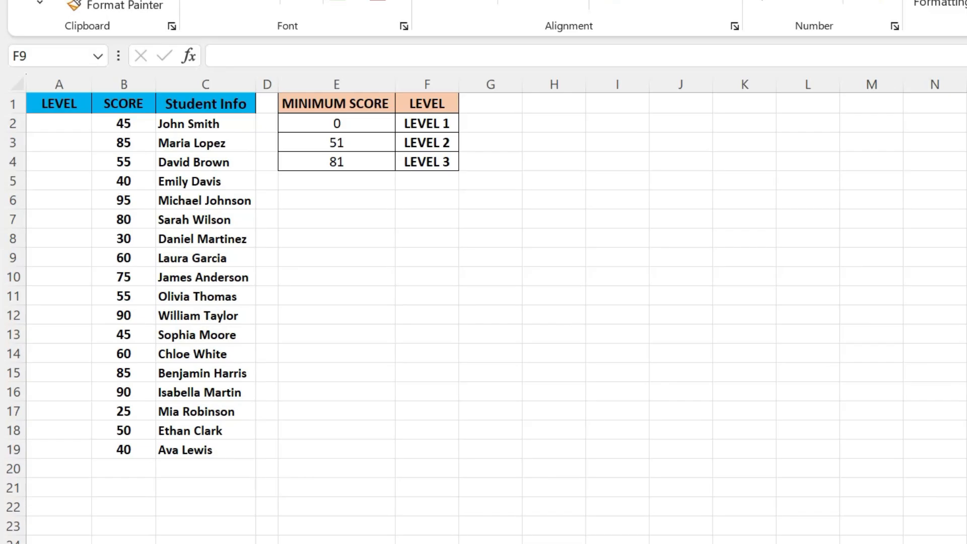
Examine the student scores in column B and the minimum score for each level in the E1:F4 table
{"action": "left_click", "coordinate": [124, 104]}
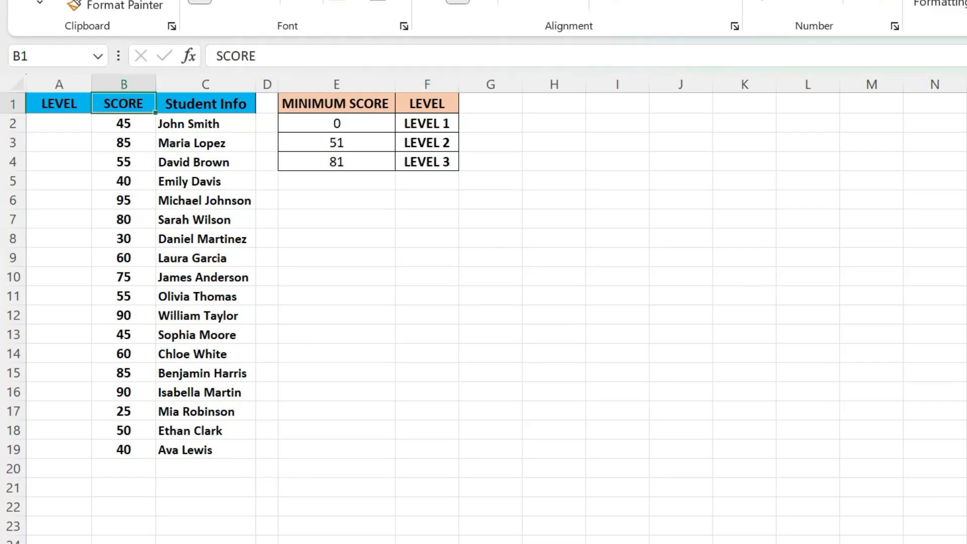
{"action": "key", "text": "Down"}
{"action": "key", "text": "Up"}
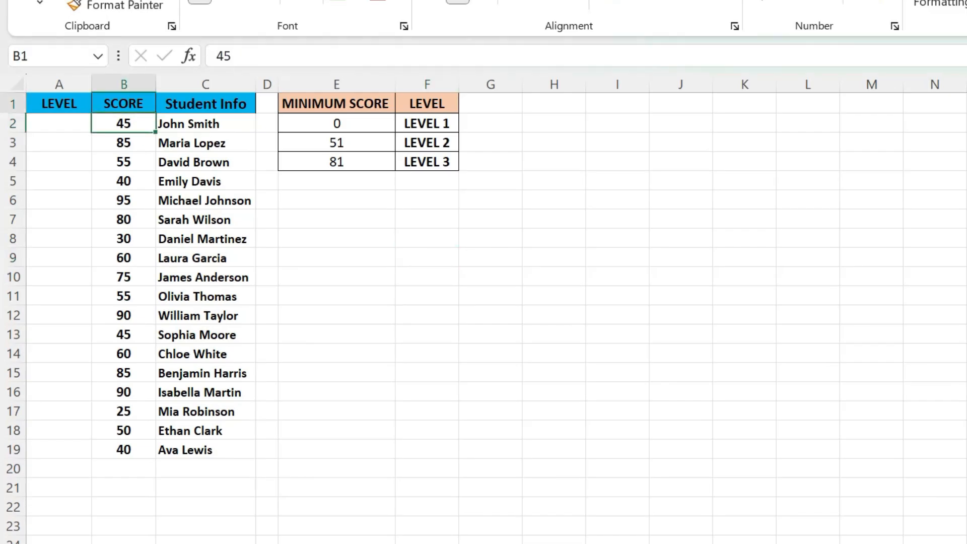
{"action": "left_click_drag", "start_coordinate": [124, 123], "coordinate": [124, 450]}
{"action": "left_click", "coordinate": [123, 296]}
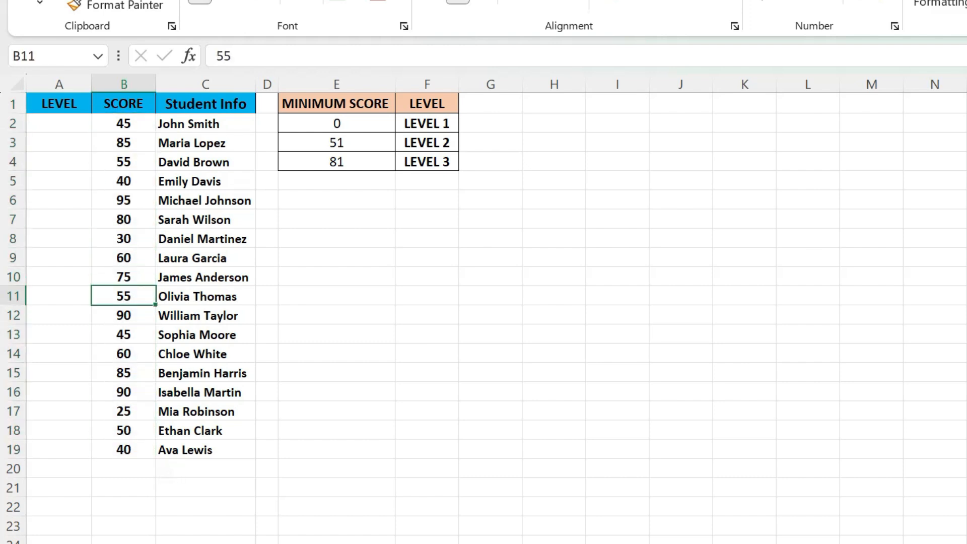
{"action": "left_click", "coordinate": [337, 124]}
{"action": "left_click", "coordinate": [428, 124]}
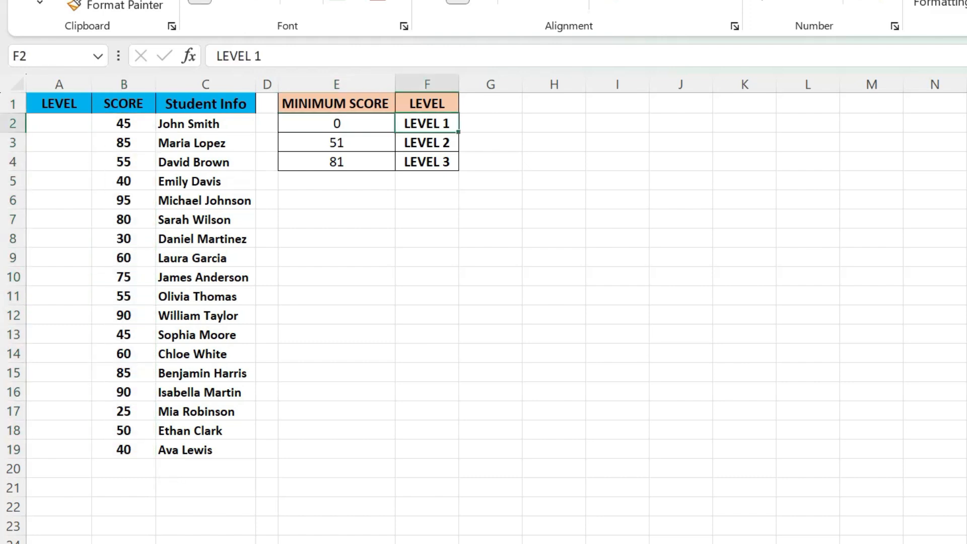
{"action": "left_click", "coordinate": [337, 143]}
{"action": "left_click", "coordinate": [337, 104]}
{"action": "left_click", "coordinate": [336, 161]}
{"action": "left_click", "coordinate": [427, 161]}
{"action": "left_click", "coordinate": [337, 239]}
Start a VLOOKUP formula in cell A2 with the score in B2 as the lookup value
{"action": "left_click", "coordinate": [59, 123]}
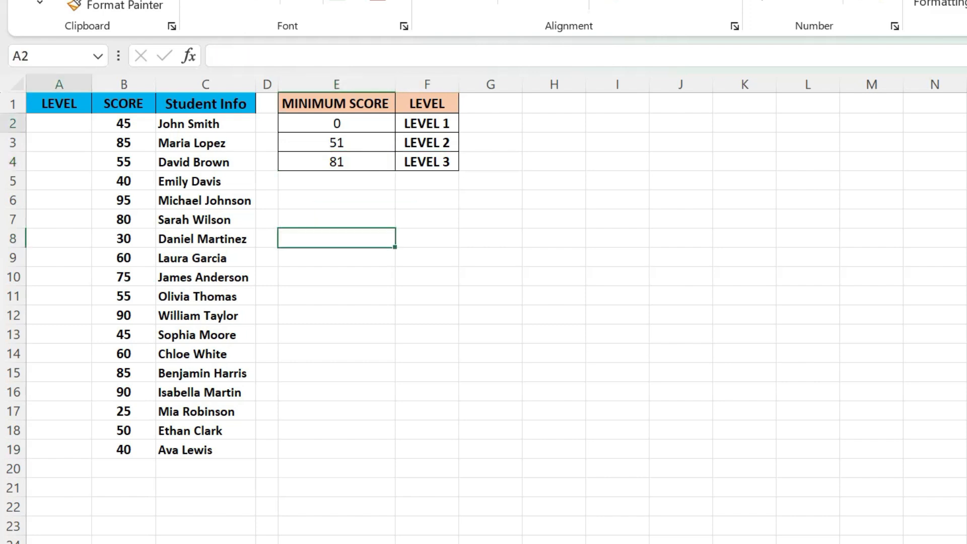
{"action": "type", "text": "="}
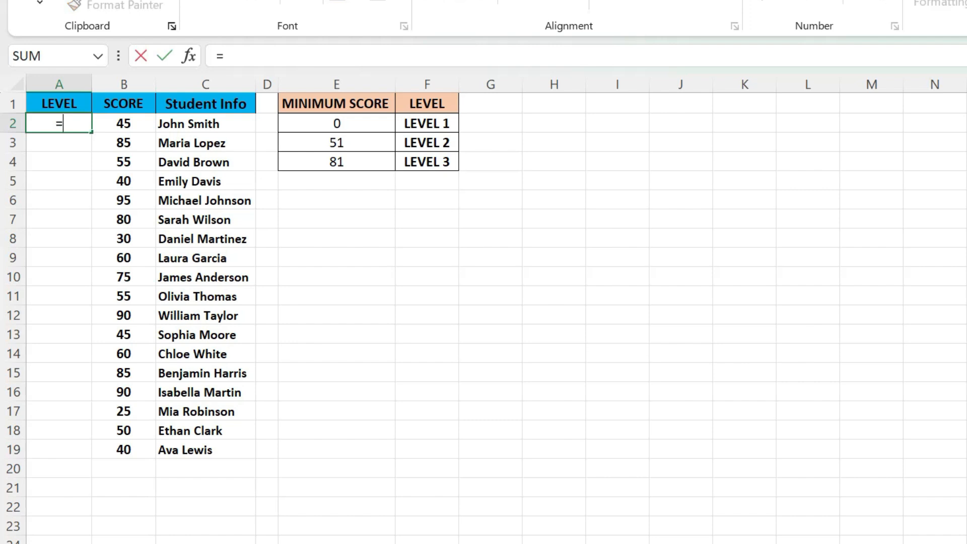
{"action": "type", "text": "V"}
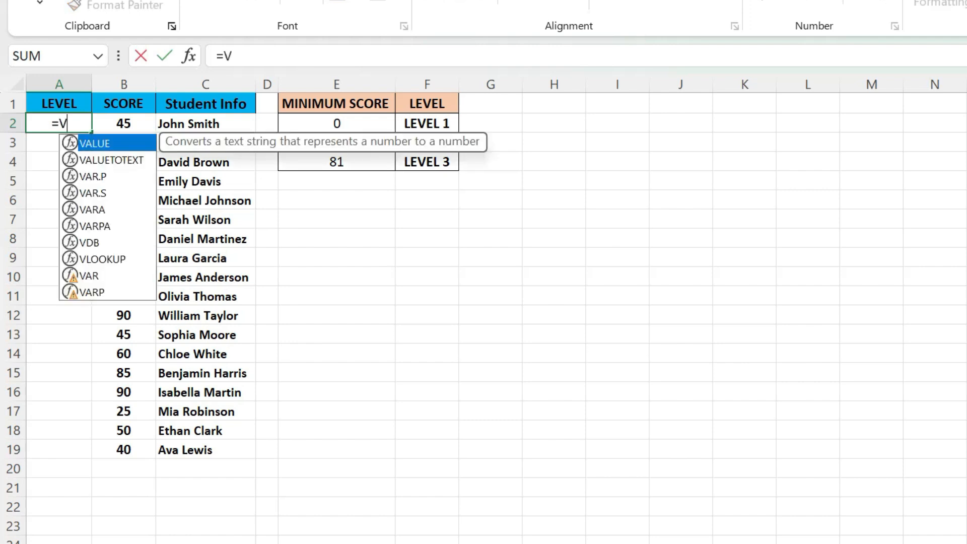
{"action": "double_click", "coordinate": [102, 260]}
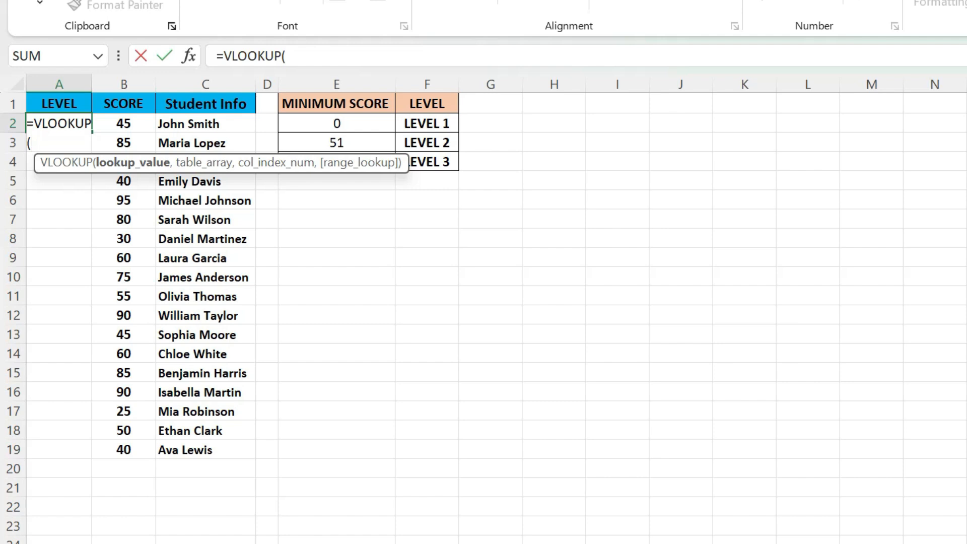
{"action": "left_click", "coordinate": [124, 123]}
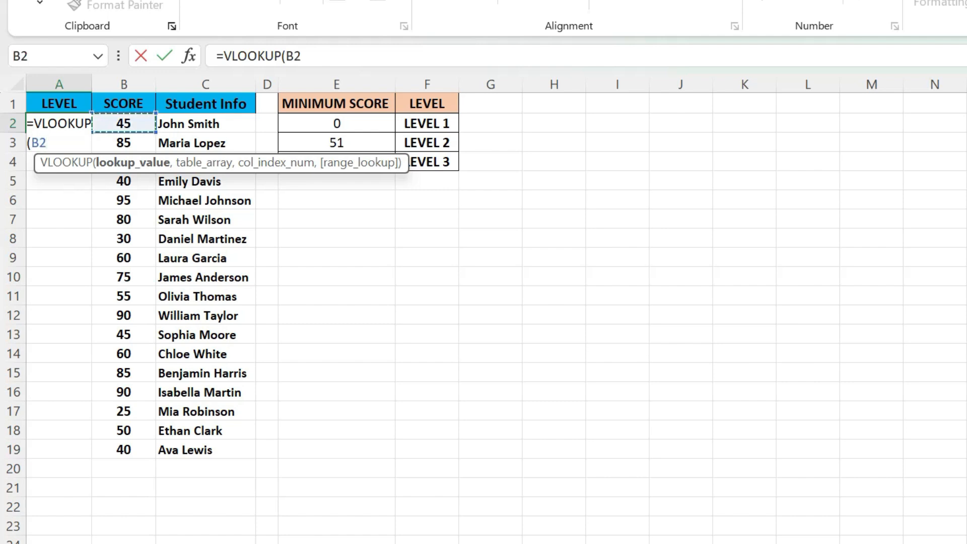
{"action": "type", "text": ","}
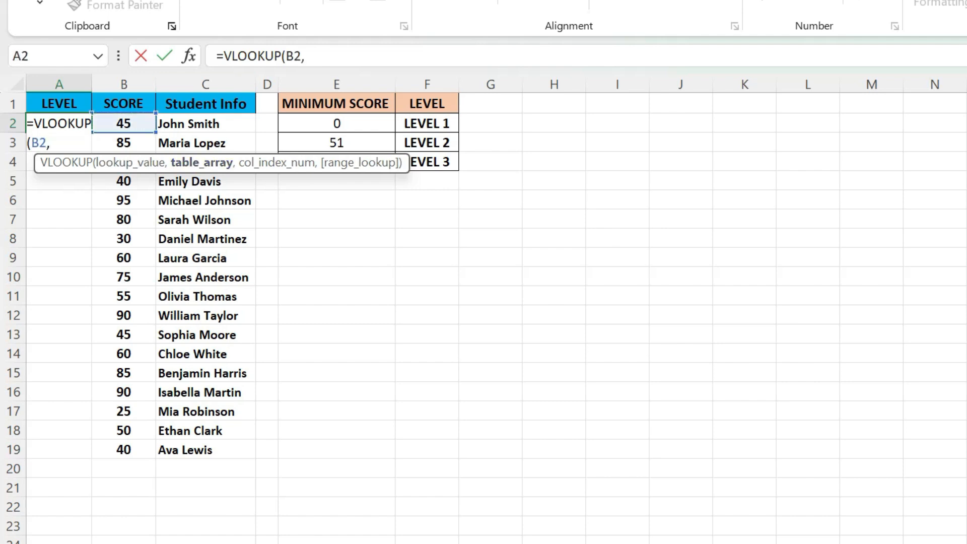
Add the level table E2:F4 as the formula's table array, locked as the absolute reference $E$2:$F$4
{"action": "left_click_drag", "start_coordinate": [336, 123], "coordinate": [444, 160]}
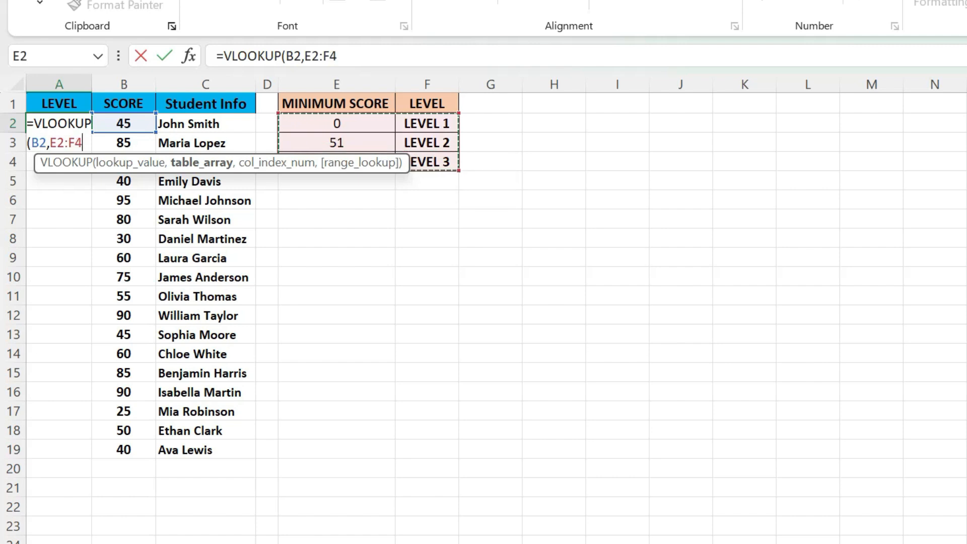
{"action": "key", "text": "F4"}
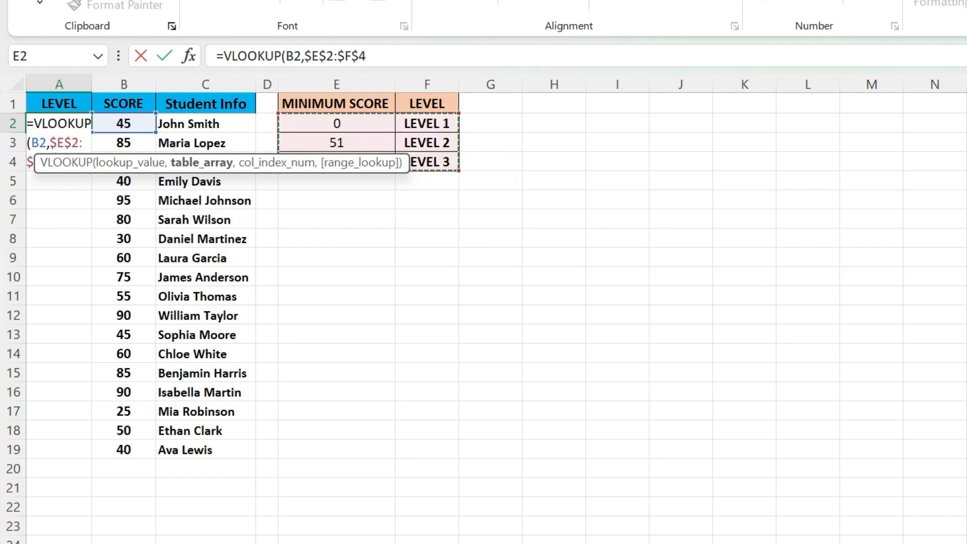
{"action": "type", "text": ","}
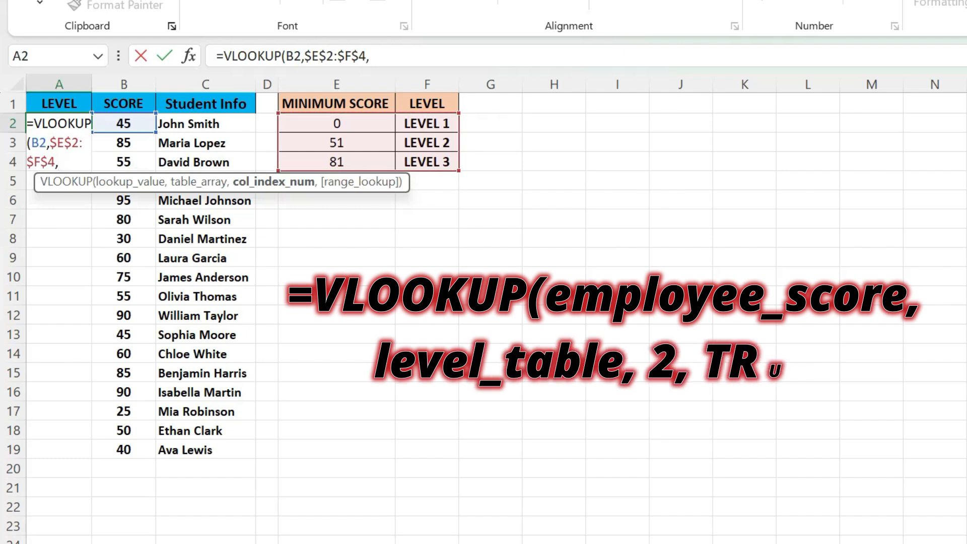
Complete the A2 formula with column index 2 and approximate match TRUE, and commit it
{"action": "type", "text": "2,"}
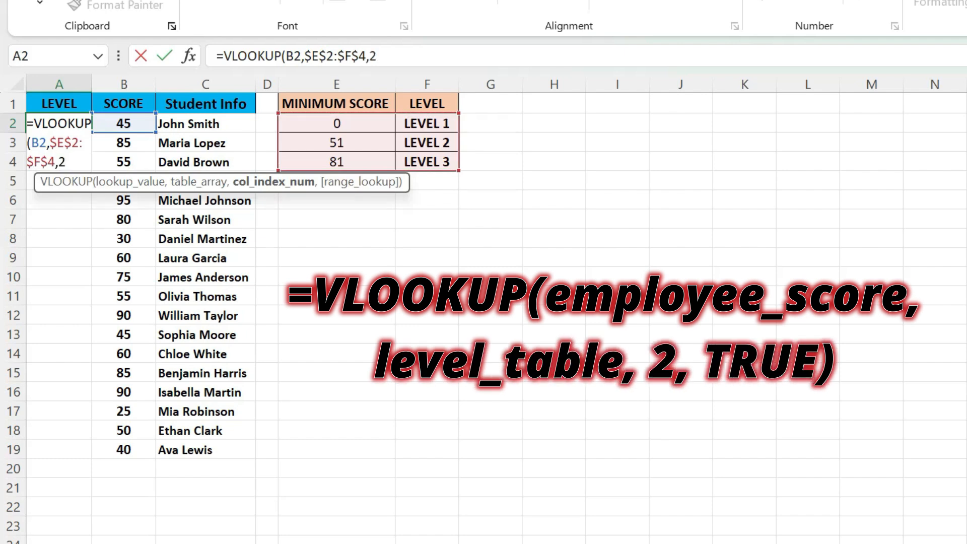
{"action": "type", "text": "TRUE"}
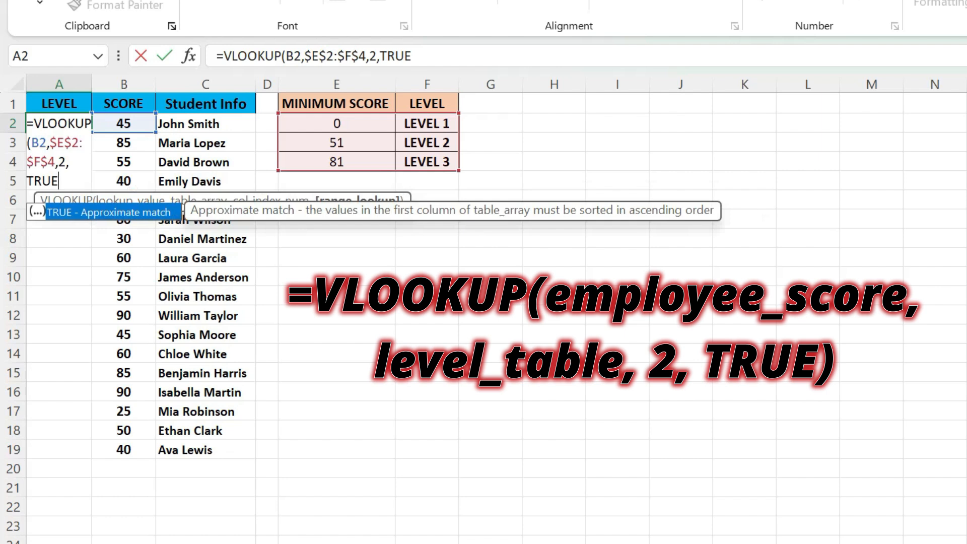
{"action": "type", "text": ")"}
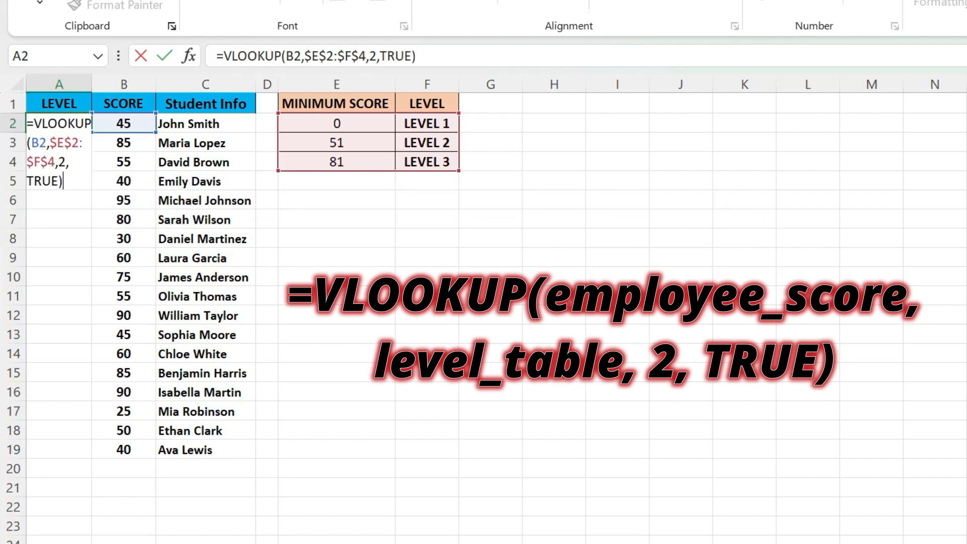
{"action": "key", "text": "Return"}
Check the A2 level against the level table, and fill the formula down through A19
{"action": "left_click", "coordinate": [59, 123]}
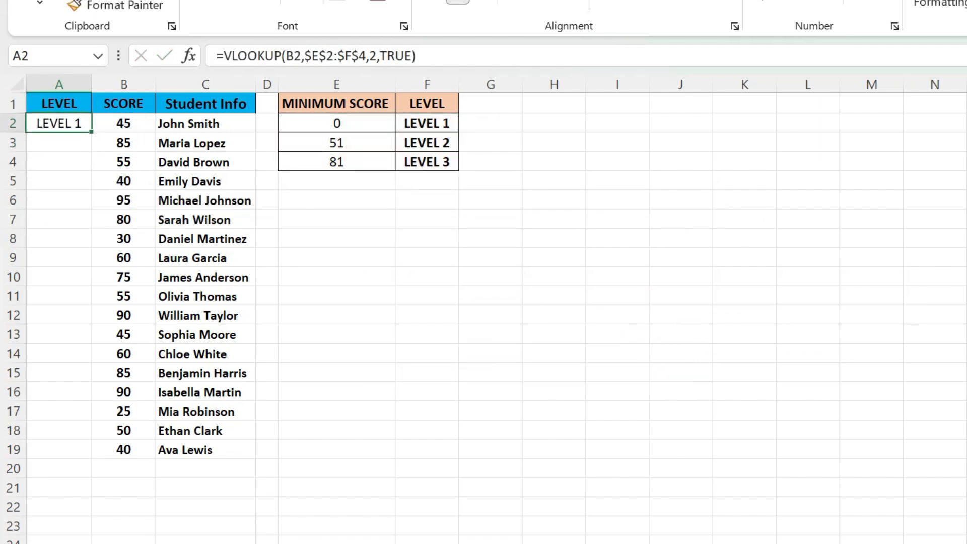
{"action": "left_click", "coordinate": [123, 124]}
{"action": "left_click", "coordinate": [336, 123]}
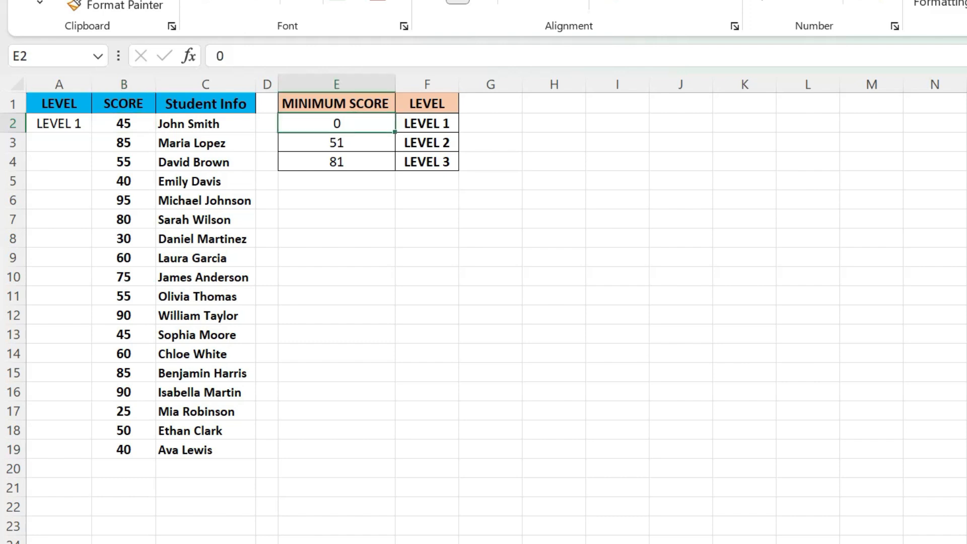
{"action": "left_click", "coordinate": [426, 123]}
{"action": "left_click", "coordinate": [59, 124]}
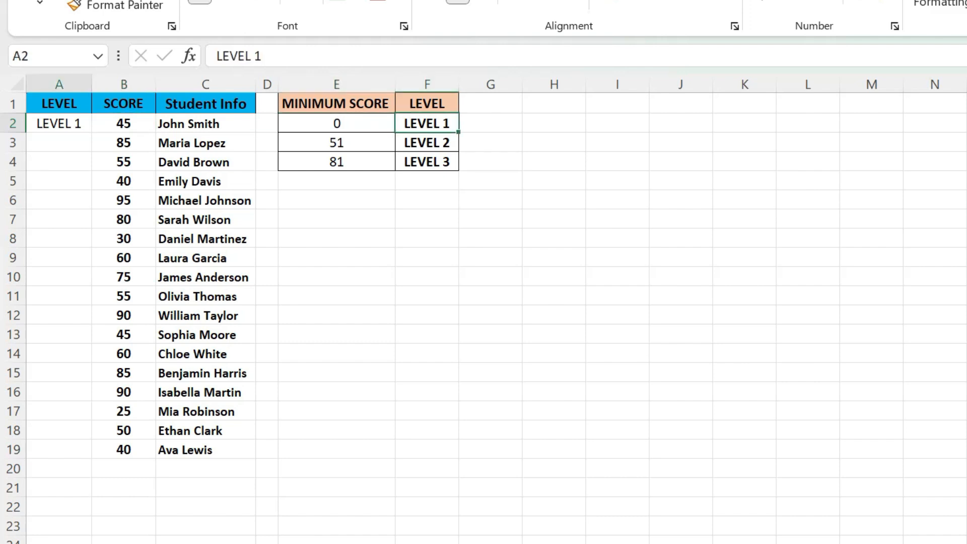
{"action": "double_click", "coordinate": [92, 132]}
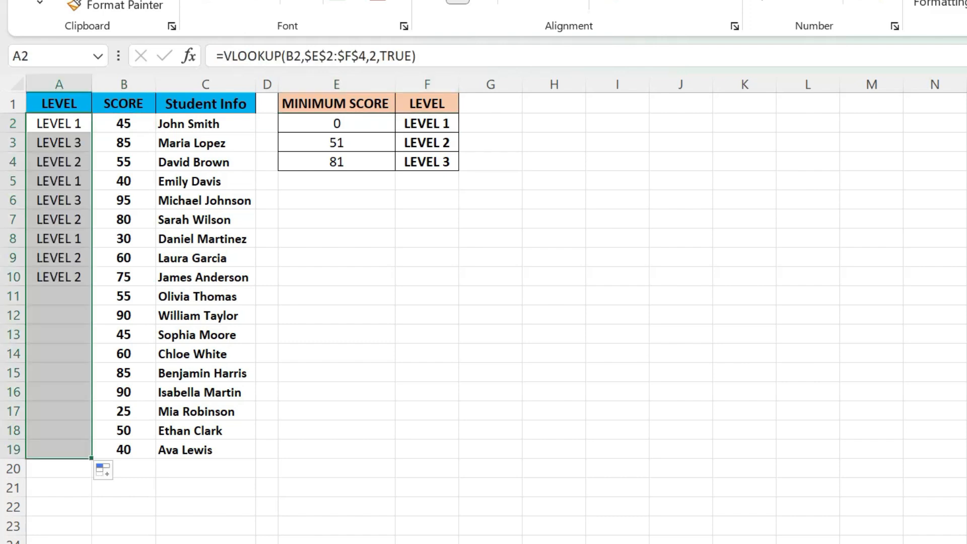
Compare the filled student levels with their scores and with the minimum scores in the level table
{"action": "left_click", "coordinate": [59, 258]}
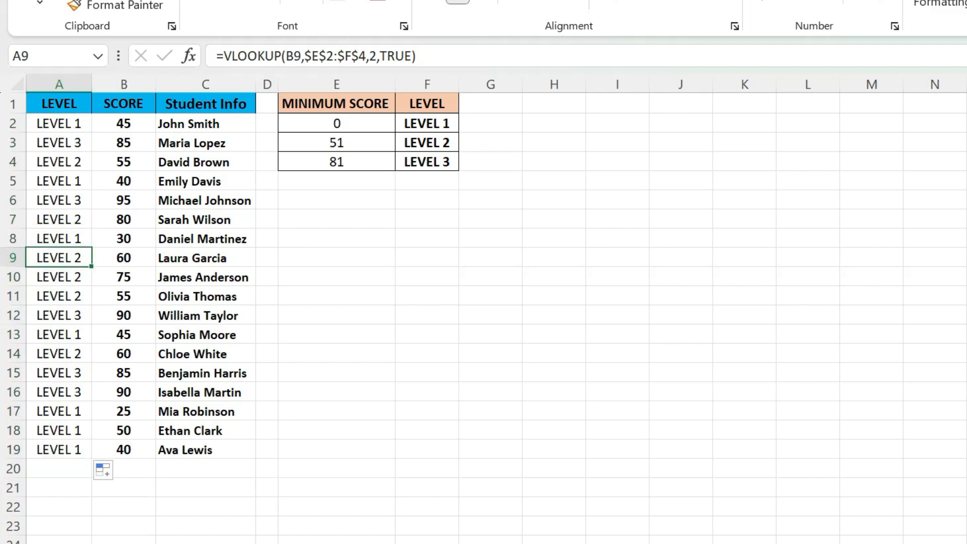
{"action": "left_click", "coordinate": [123, 220]}
{"action": "left_click", "coordinate": [59, 220]}
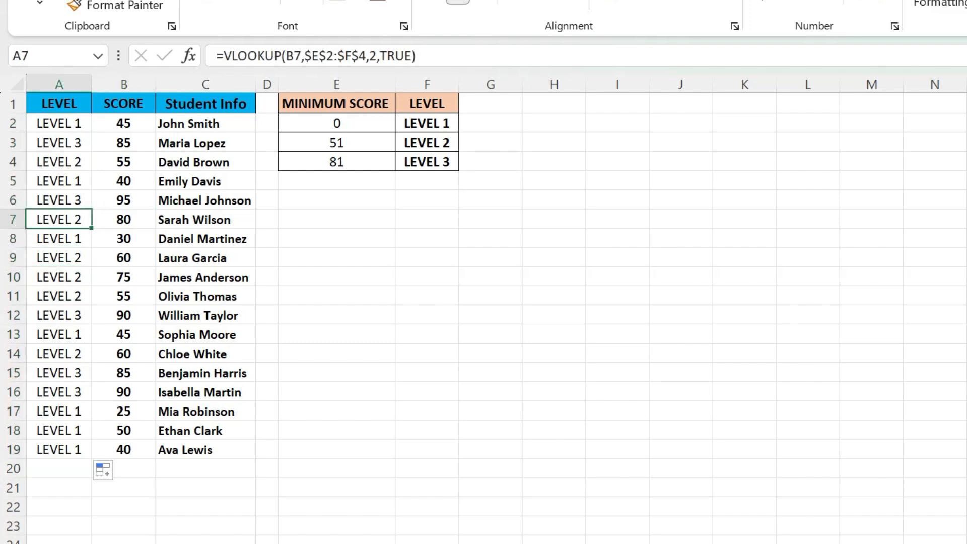
{"action": "left_click", "coordinate": [336, 162]}
{"action": "left_click", "coordinate": [427, 162]}
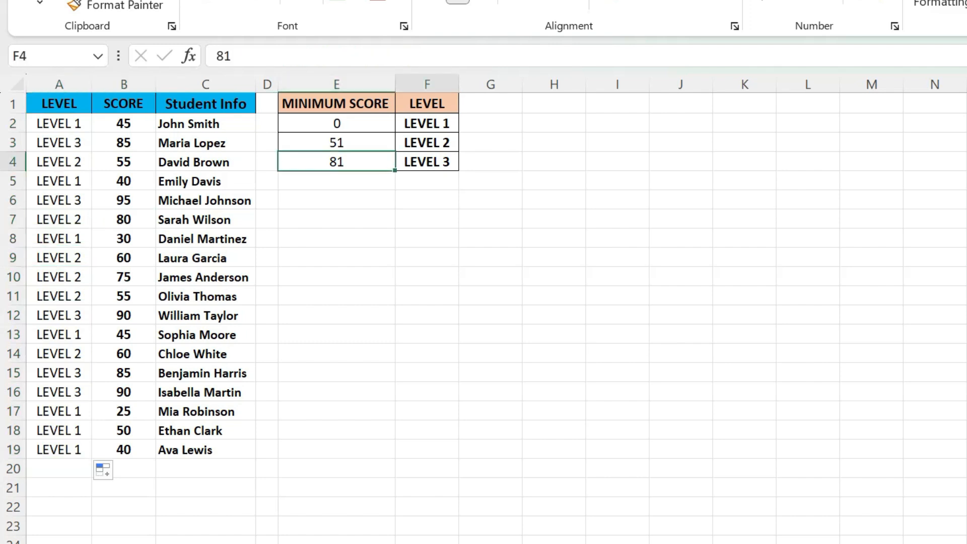
{"action": "left_click", "coordinate": [337, 238]}
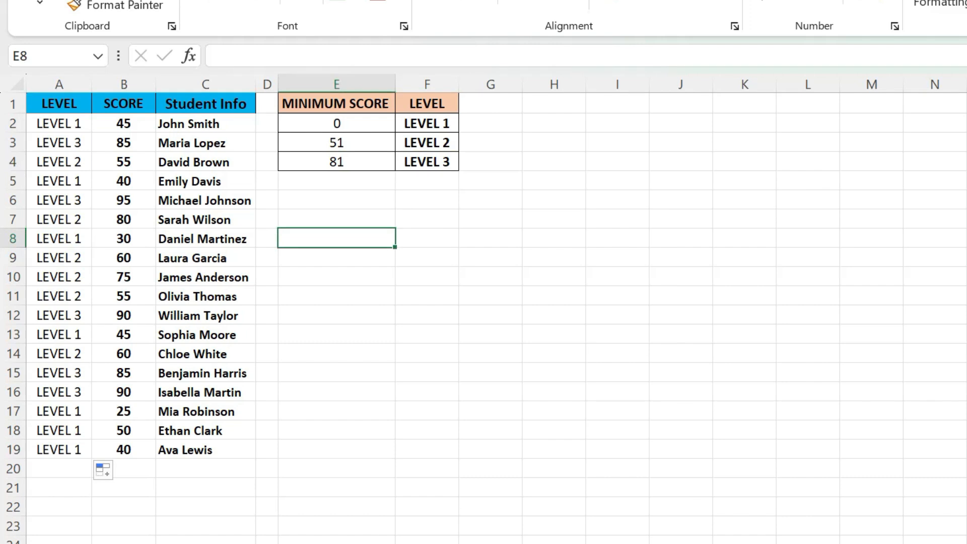
{"action": "left_click", "coordinate": [124, 123]}
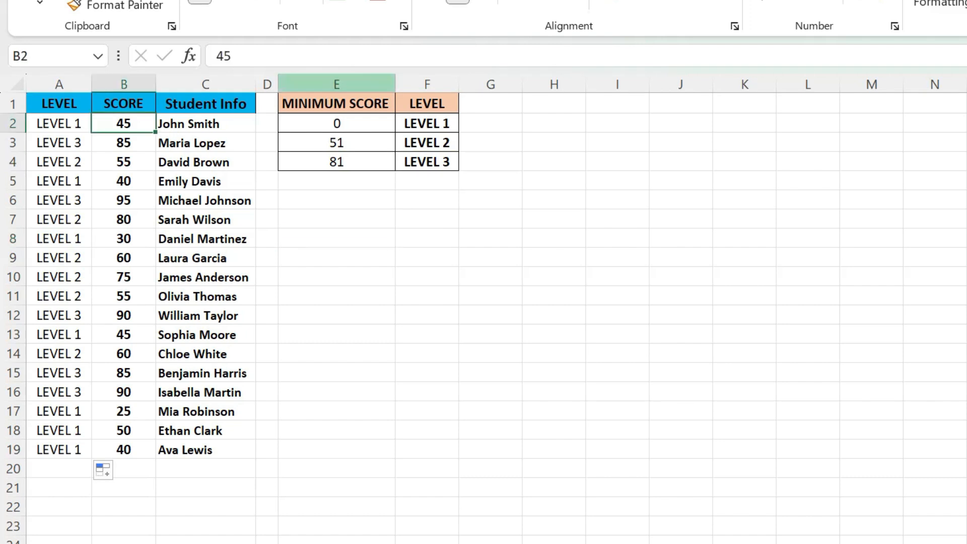
{"action": "left_click", "coordinate": [337, 84]}
{"action": "left_click", "coordinate": [336, 124]}
Start a VLOOKUP formula in A2 with the score in B2 as the lookup value
{"action": "left_click", "coordinate": [59, 123]}
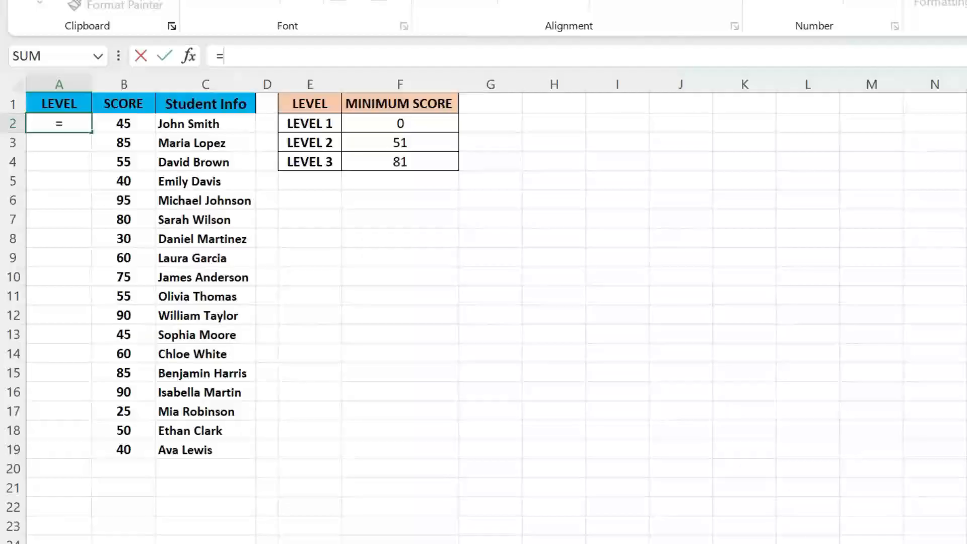
{"action": "type", "text": "VLOOK"}
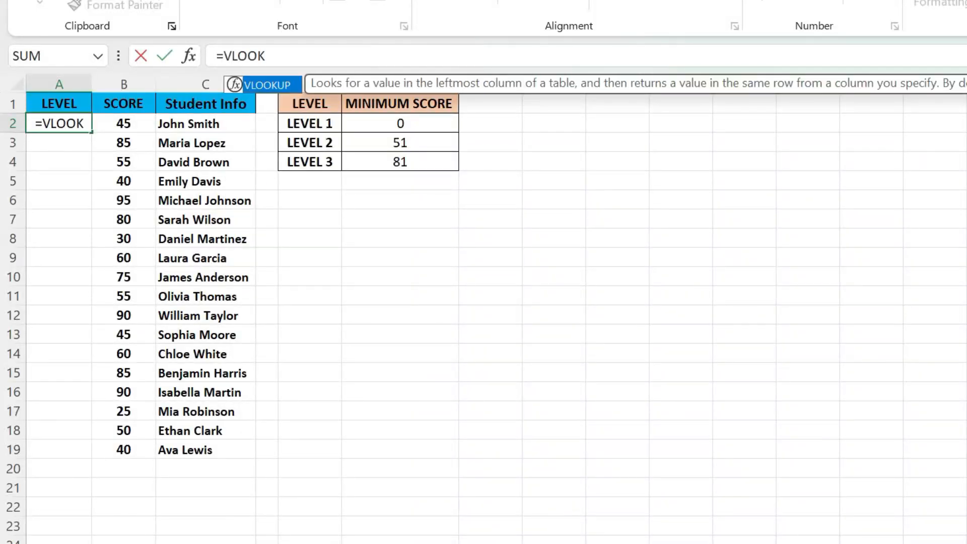
{"action": "key", "text": "Tab"}
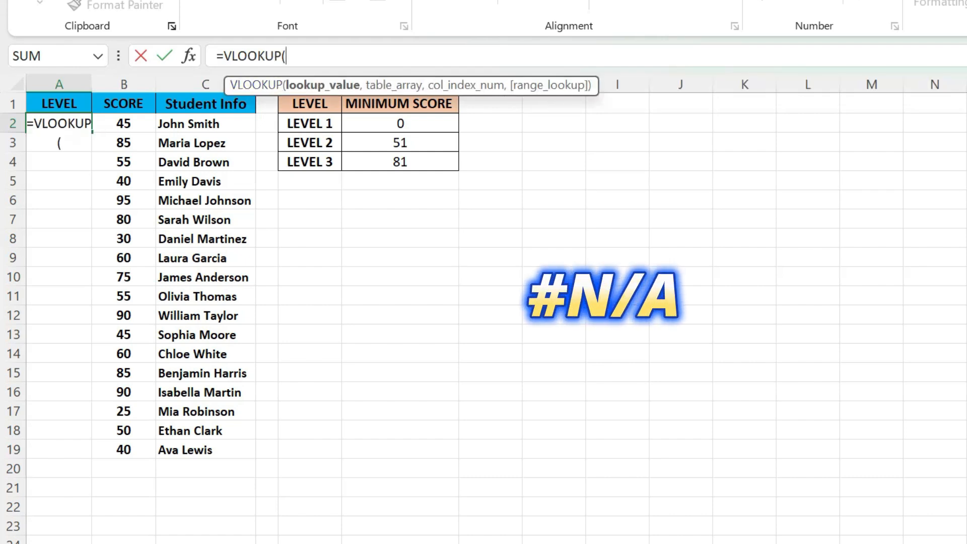
{"action": "left_click", "coordinate": [124, 123]}
{"action": "type", "text": ","}
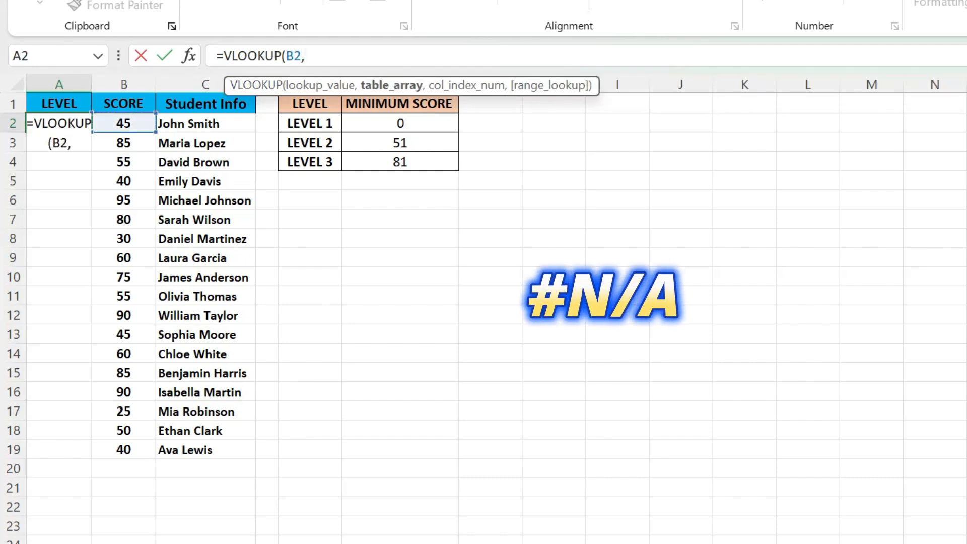
Complete the A2 formula with the locked table array $E$2:$F$4, column index 2 and approximate match TRUE, and commit it
{"action": "left_click_drag", "start_coordinate": [302, 124], "coordinate": [444, 164]}
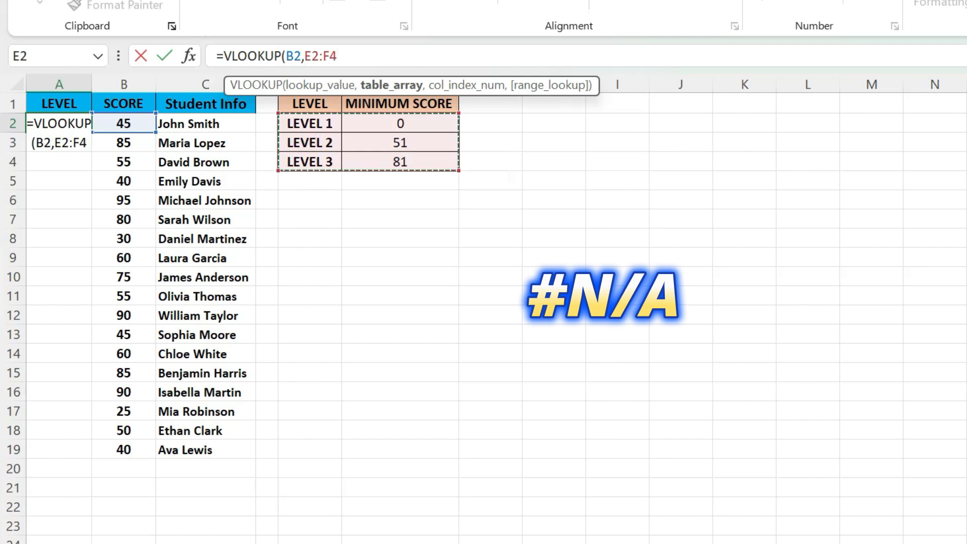
{"action": "key", "text": "F4"}
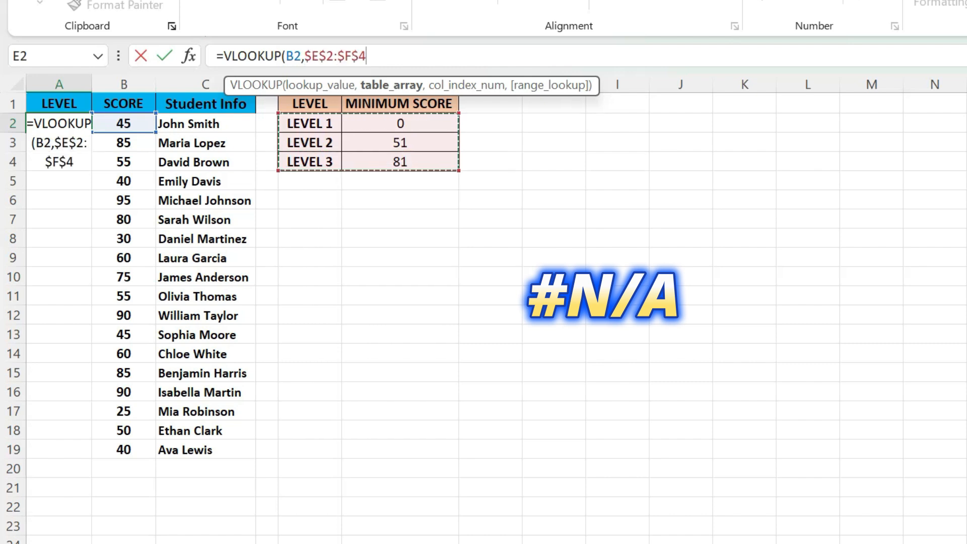
{"action": "type", "text": ","}
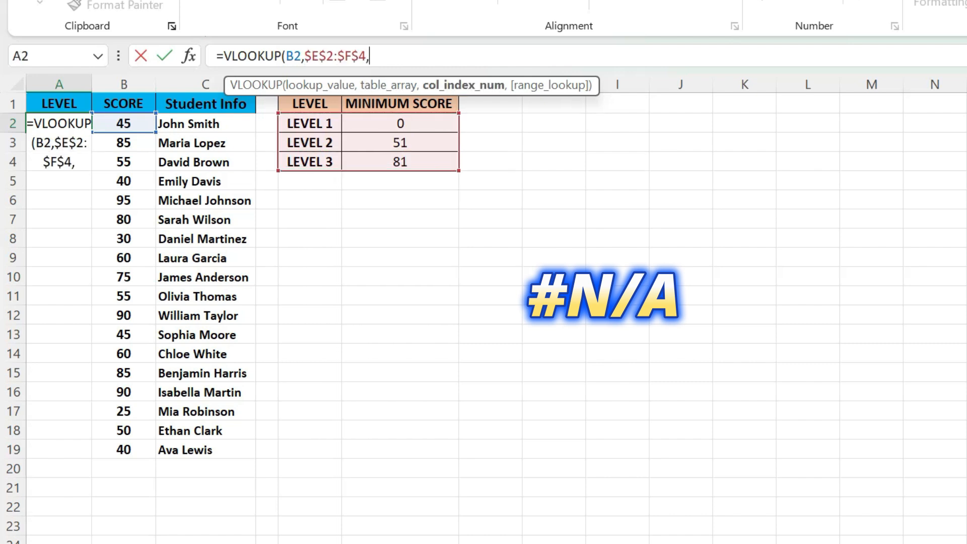
{"action": "type", "text": "2"}
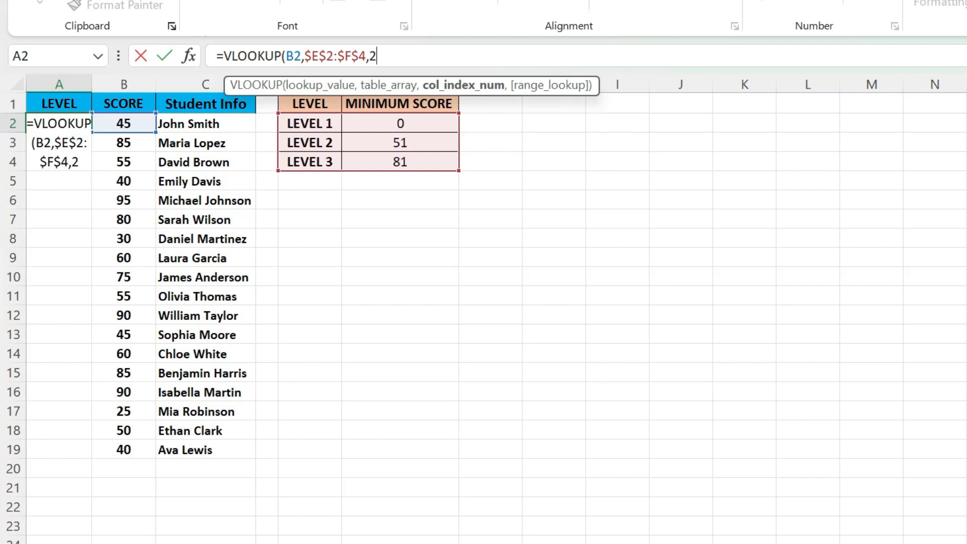
{"action": "type", "text": ",TRUE"}
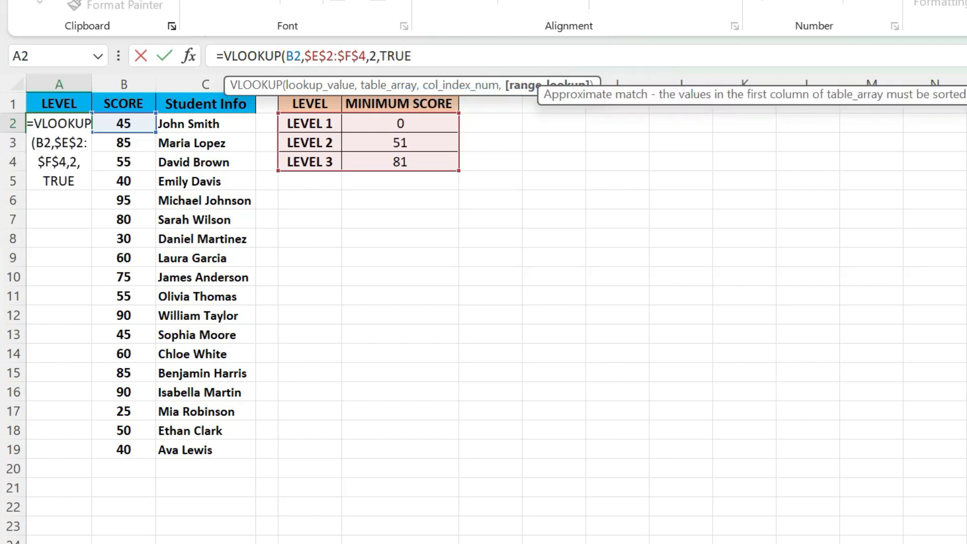
{"action": "type", "text": ")"}
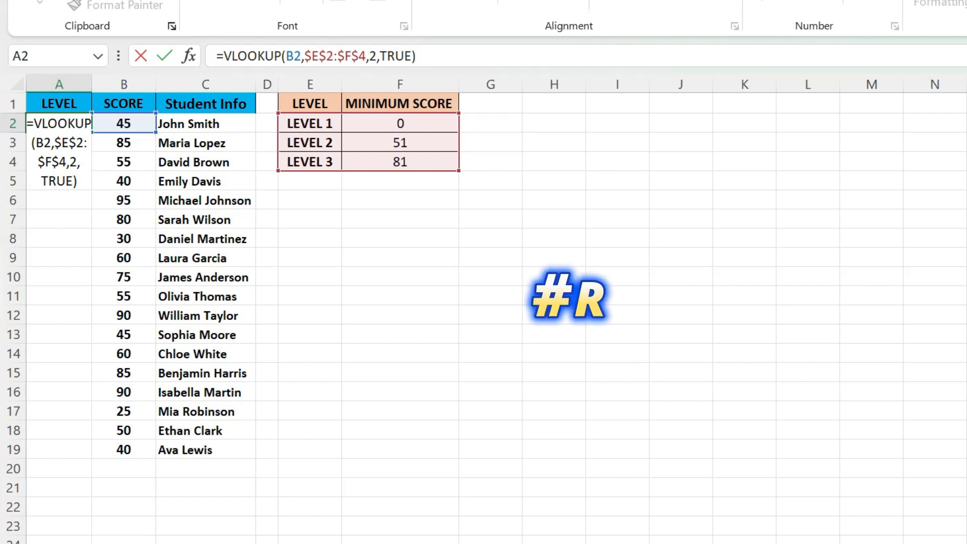
{"action": "key", "text": "Return"}
{"action": "left_click", "coordinate": [59, 123]}
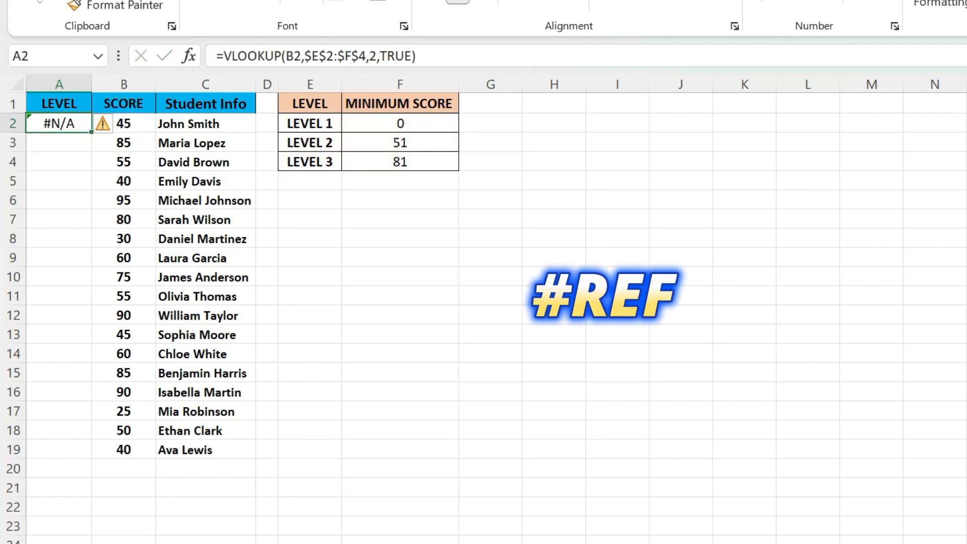
{"action": "key", "text": "Down"}
{"action": "key", "text": "Up"}
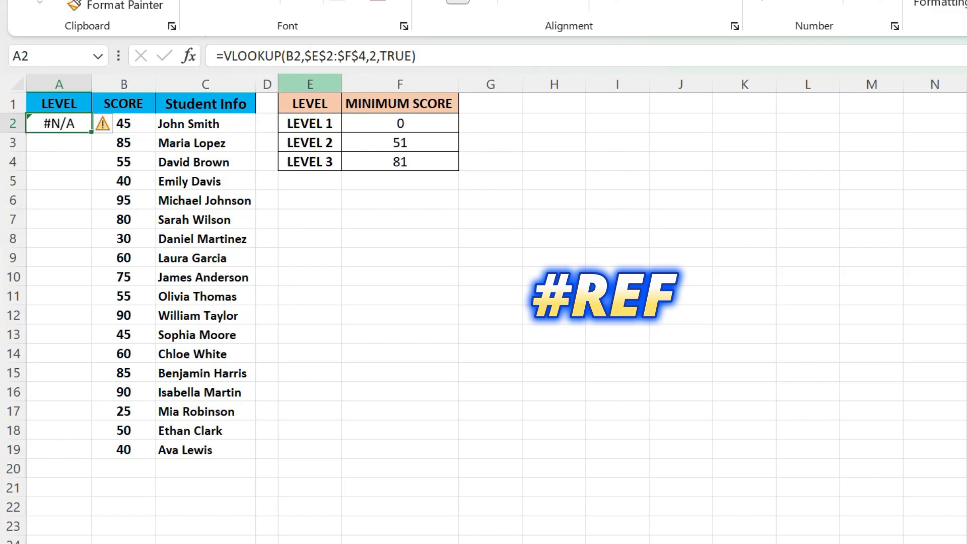
Move the lookup table's LEVEL column from column E to directly after the MINIMUM SCORE column
{"action": "left_click", "coordinate": [310, 84]}
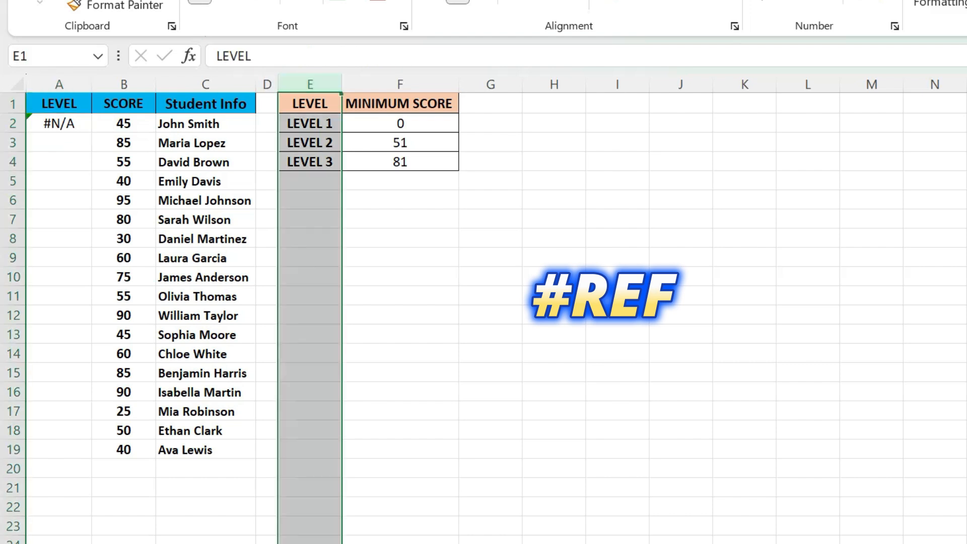
{"action": "left_click", "coordinate": [400, 85]}
{"action": "left_click", "coordinate": [310, 84]}
{"action": "right_click", "coordinate": [310, 84]}
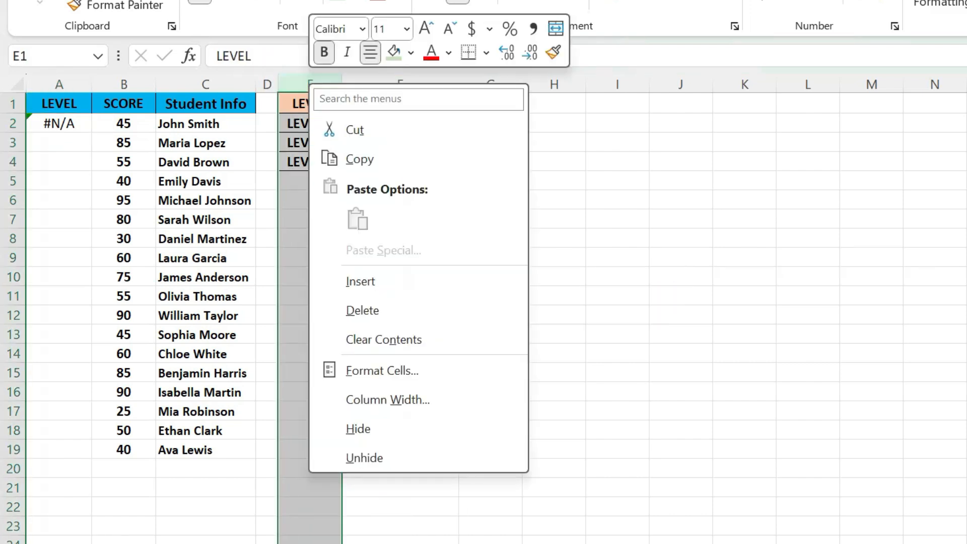
{"action": "left_click", "coordinate": [355, 130]}
{"action": "left_click", "coordinate": [490, 84]}
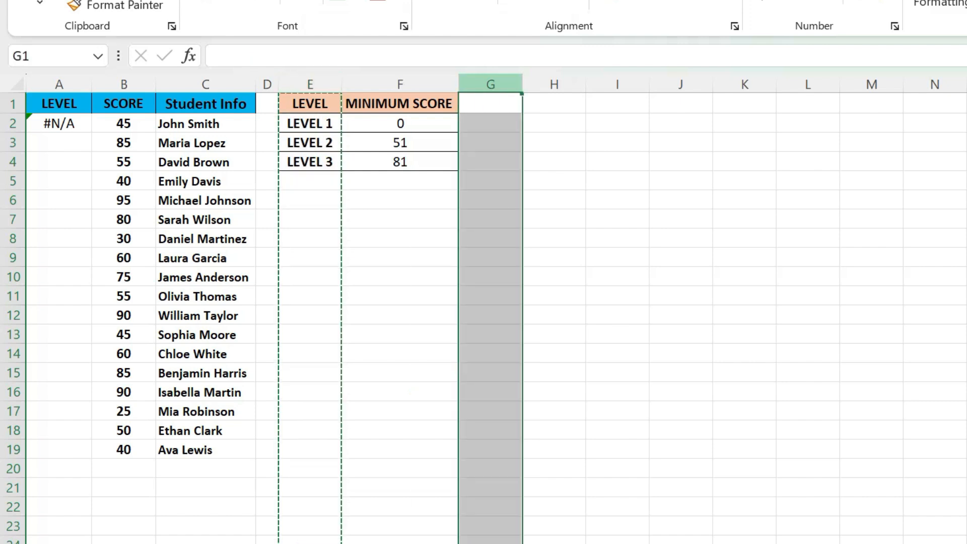
{"action": "right_click", "coordinate": [490, 85]}
{"action": "left_click", "coordinate": [554, 294]}
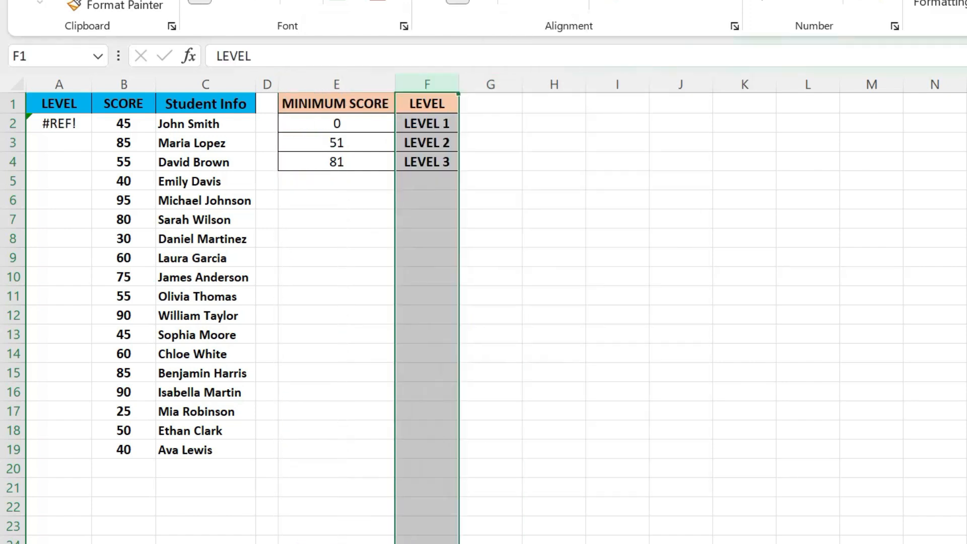
{"action": "left_click", "coordinate": [337, 161]}
Replace the table array in the A2 formula with the full level table E2:F4, and commit it
{"action": "left_click", "coordinate": [59, 123]}
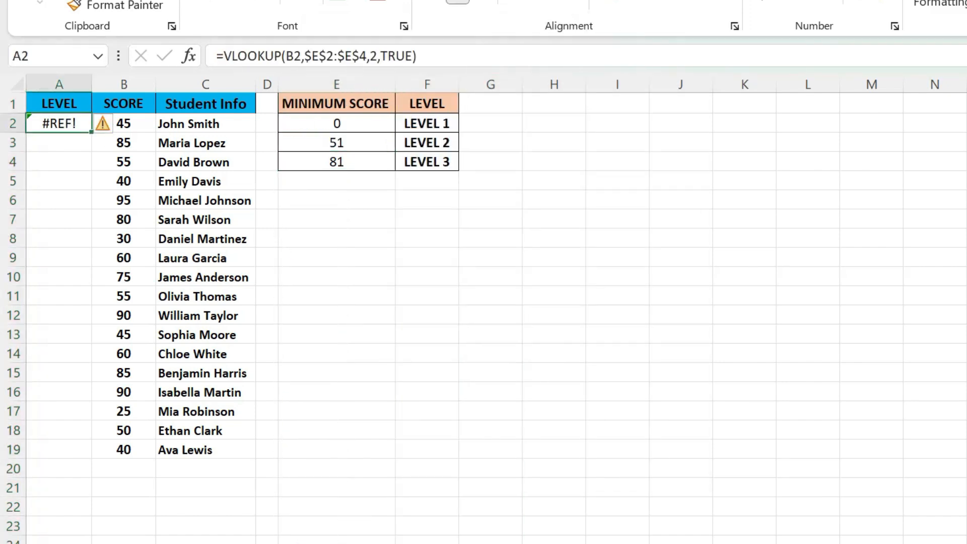
{"action": "left_click_drag", "start_coordinate": [305, 56], "coordinate": [367, 56]}
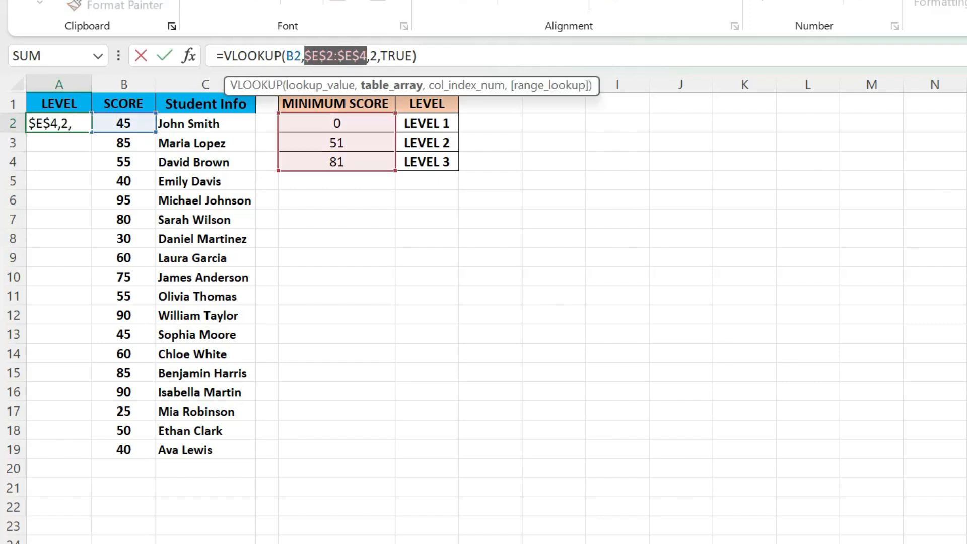
{"action": "left_click_drag", "start_coordinate": [336, 124], "coordinate": [453, 169]}
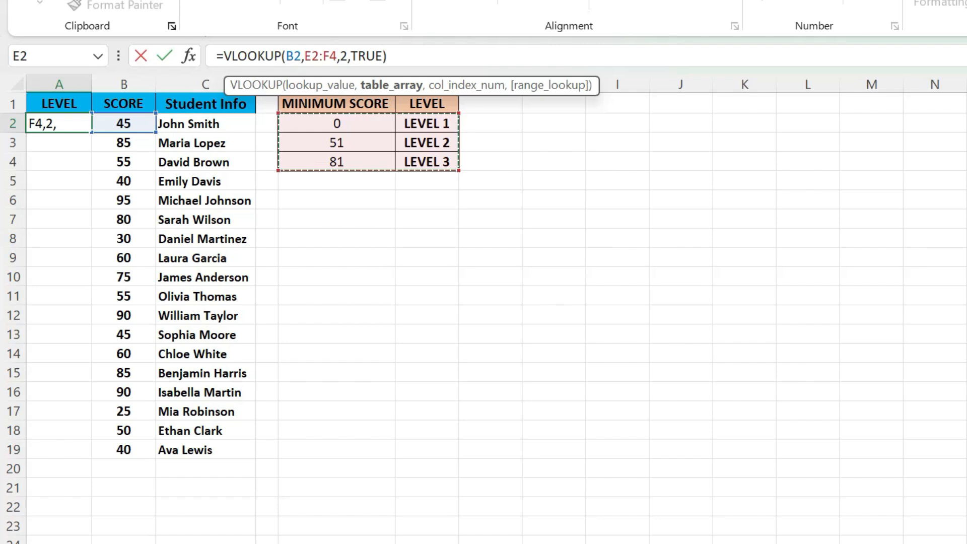
{"action": "key", "text": "Return"}
{"action": "left_click", "coordinate": [59, 123]}
{"action": "left_click", "coordinate": [59, 181]}
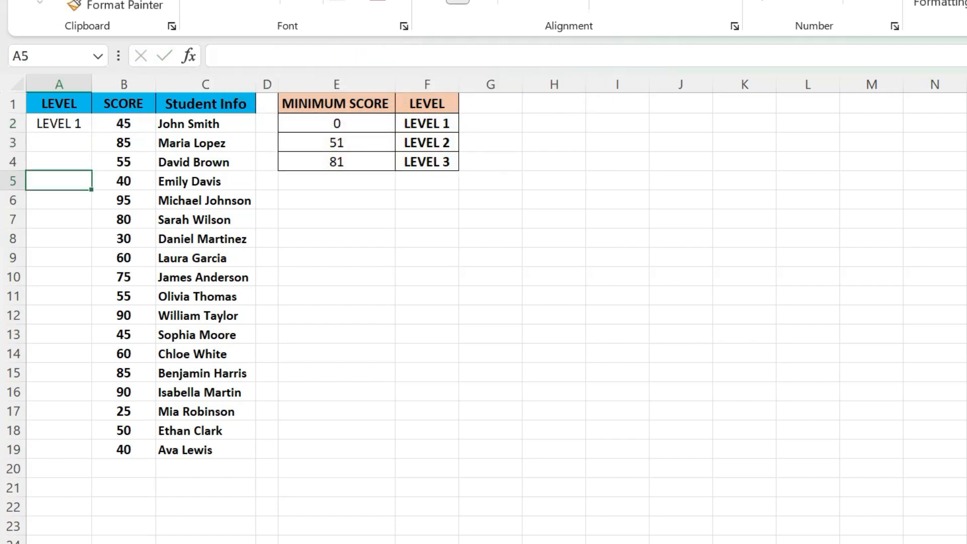
Fill the A2 formula with its relative table range down through A19, and compare the table ranges in A3 and A4
{"action": "left_click_drag", "start_coordinate": [337, 219], "coordinate": [337, 123]}
{"action": "left_click", "coordinate": [337, 277]}
{"action": "left_click", "coordinate": [59, 123]}
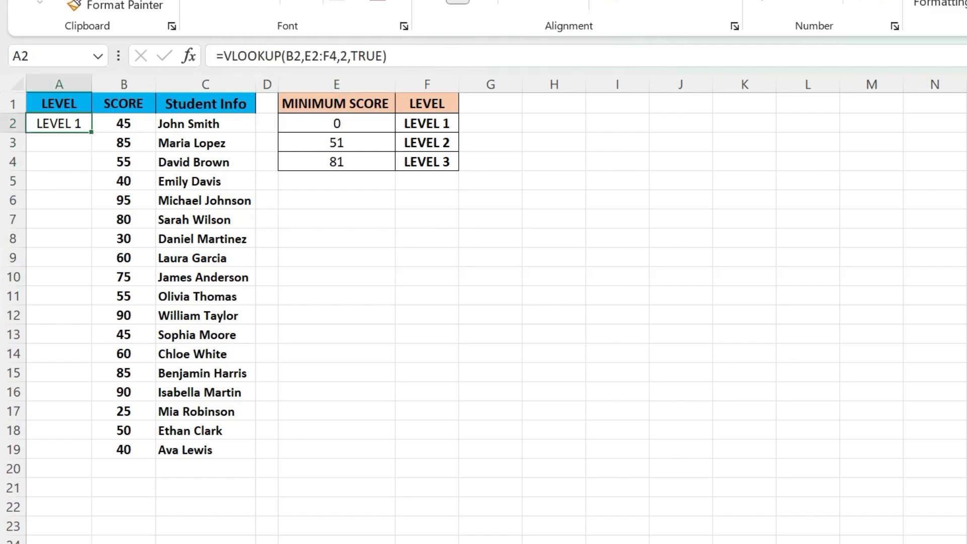
{"action": "double_click", "coordinate": [91, 132]}
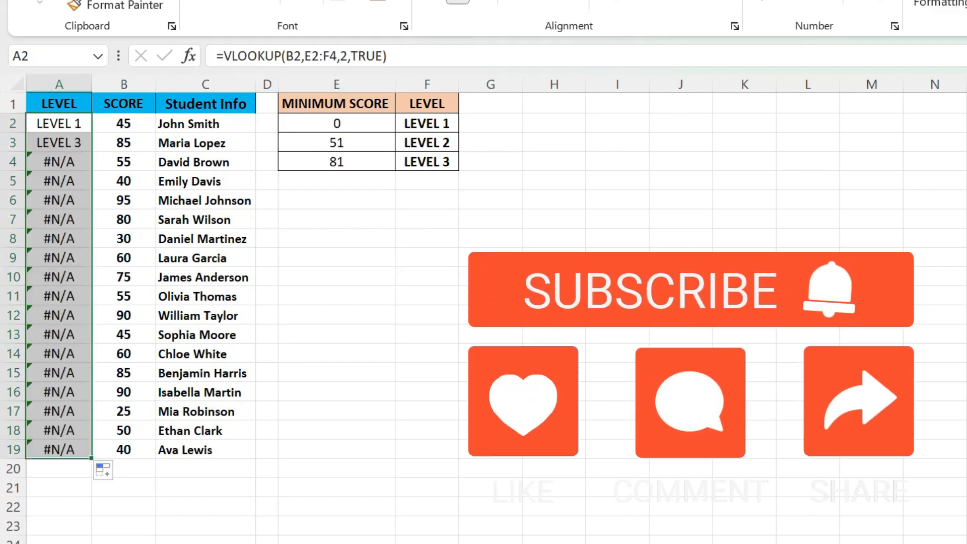
{"action": "left_click", "coordinate": [59, 162]}
{"action": "left_click", "coordinate": [59, 143]}
{"action": "left_click", "coordinate": [59, 163]}
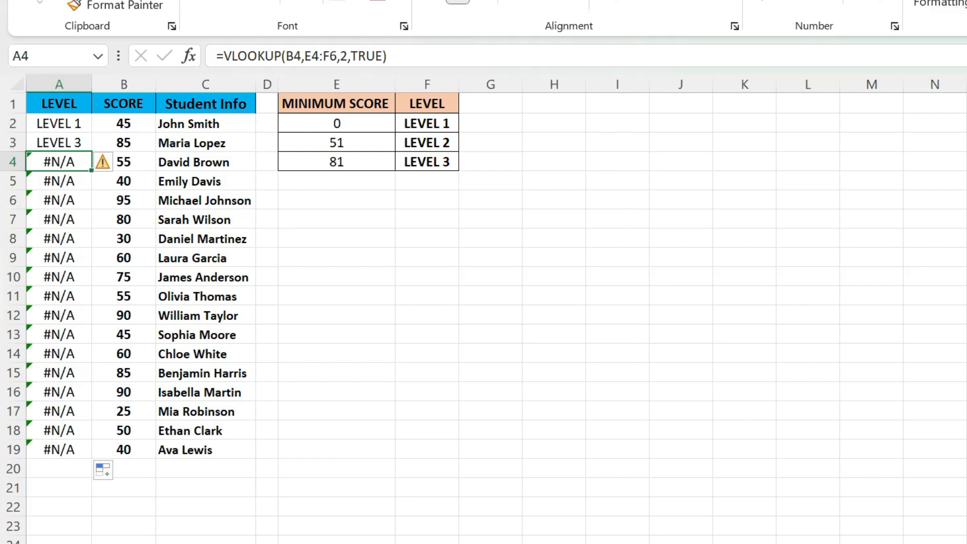
{"action": "left_click", "coordinate": [59, 143]}
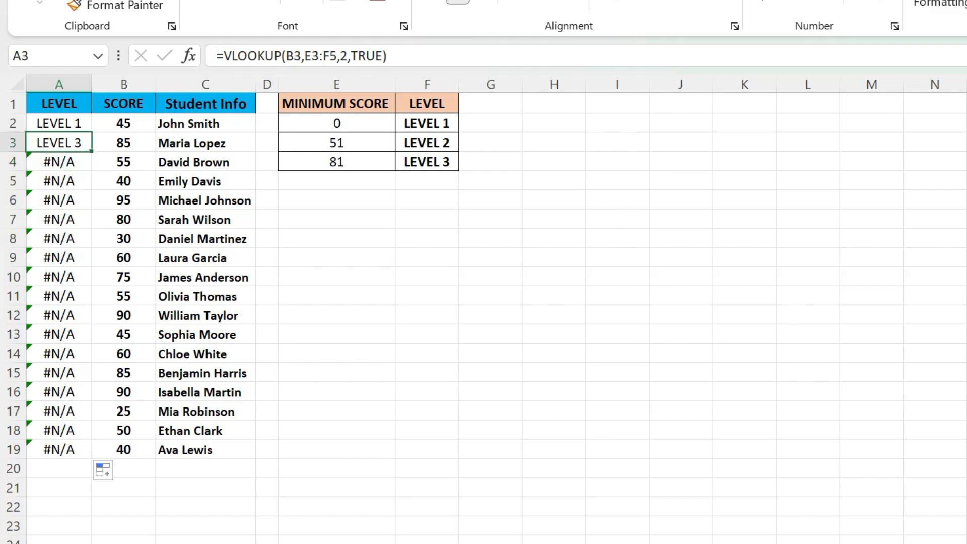
{"action": "left_click", "coordinate": [59, 104]}
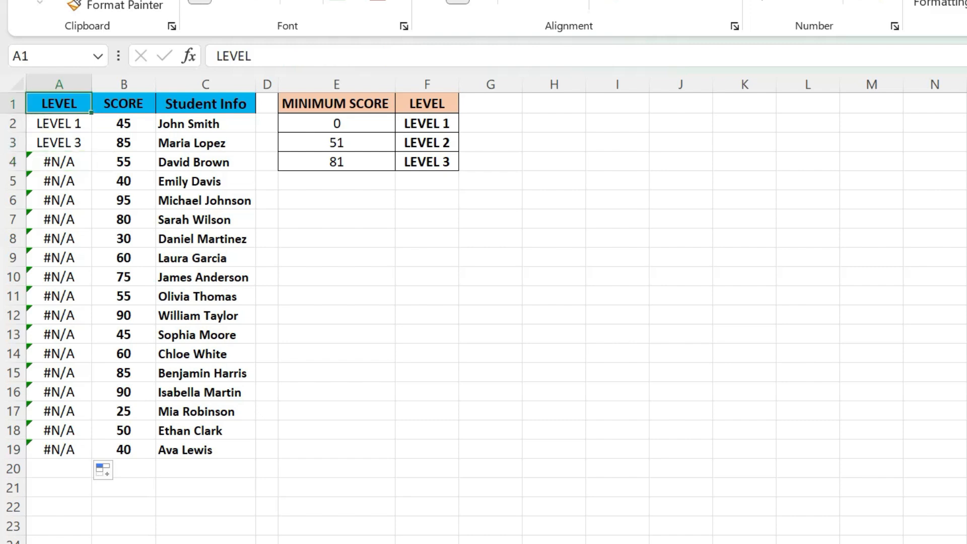
Lock the table array in the A2 formula as the absolute reference $E$2:$F$4
{"action": "left_click", "coordinate": [59, 123]}
{"action": "left_click_drag", "start_coordinate": [305, 56], "coordinate": [337, 56]}
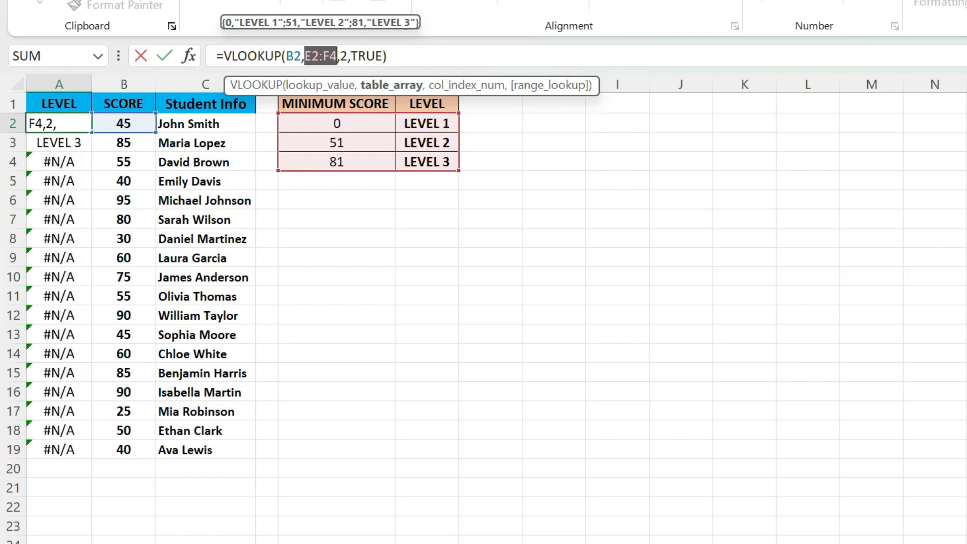
{"action": "key", "text": "F4"}
{"action": "key", "text": "Return"}
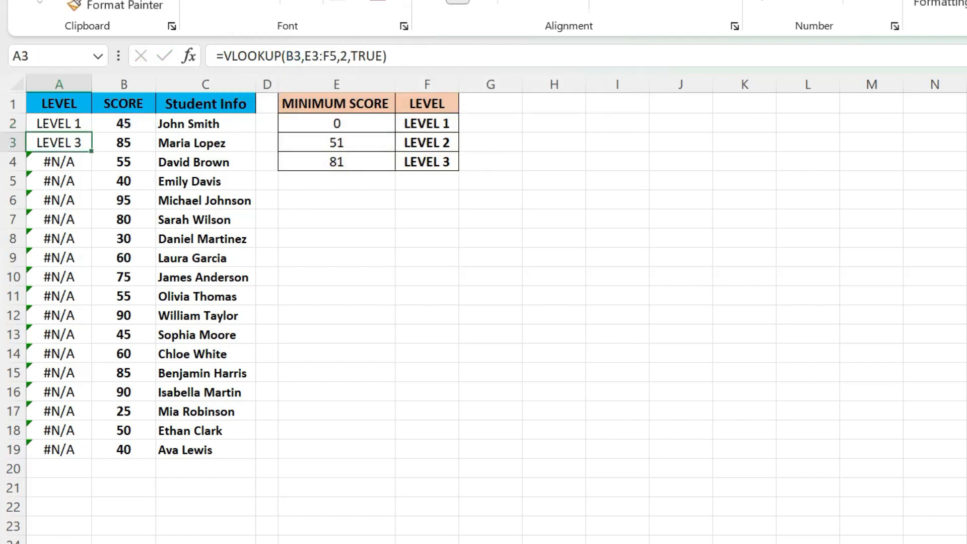
Fill the locked A2 formula down through A19, and check the formula in A13
{"action": "left_click", "coordinate": [59, 124]}
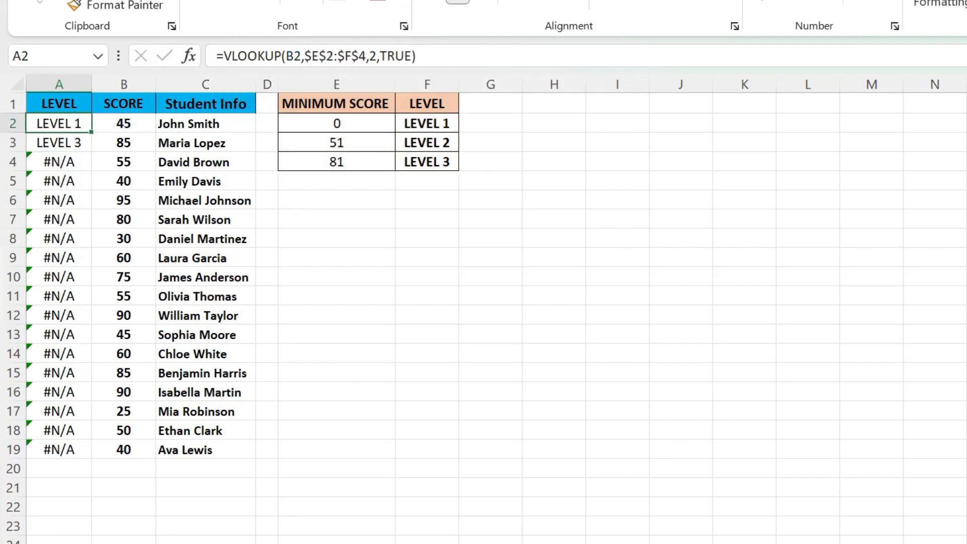
{"action": "left_click_drag", "start_coordinate": [91, 132], "coordinate": [59, 450]}
{"action": "left_click", "coordinate": [59, 334]}
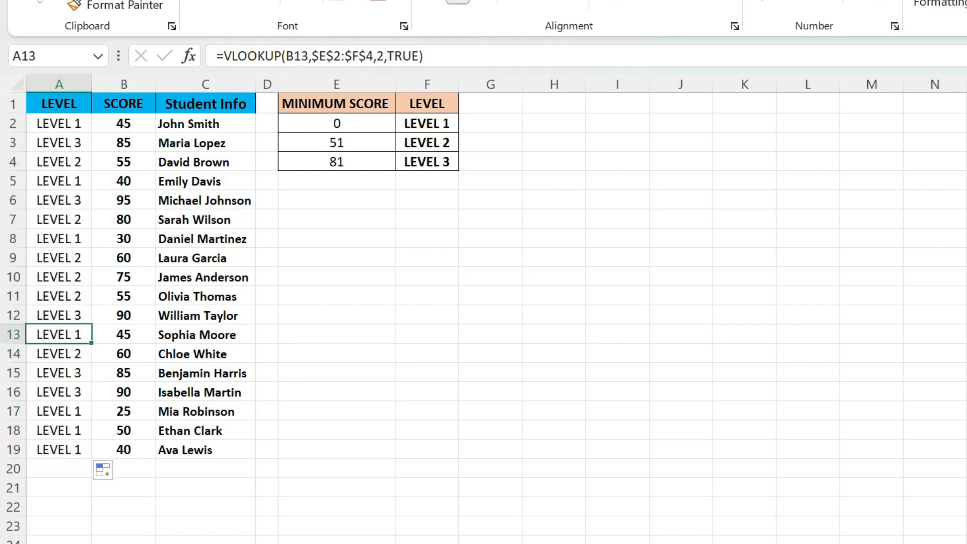
{"action": "left_click_drag", "start_coordinate": [337, 392], "coordinate": [337, 374]}
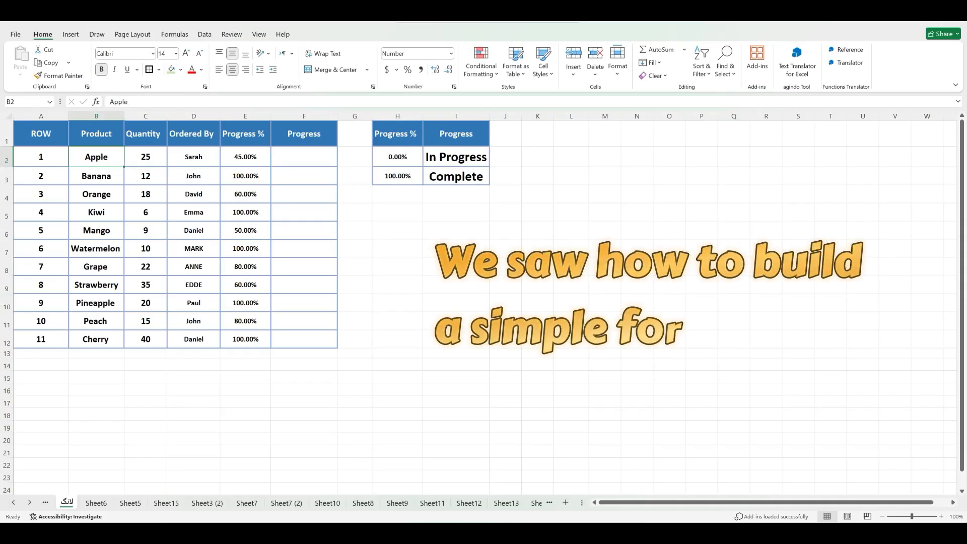
Start a VLOOKUP formula in F2 of the product progress table with the percentage in E2 as the lookup value
{"action": "left_click", "coordinate": [246, 158]}
{"action": "left_click", "coordinate": [304, 157]}
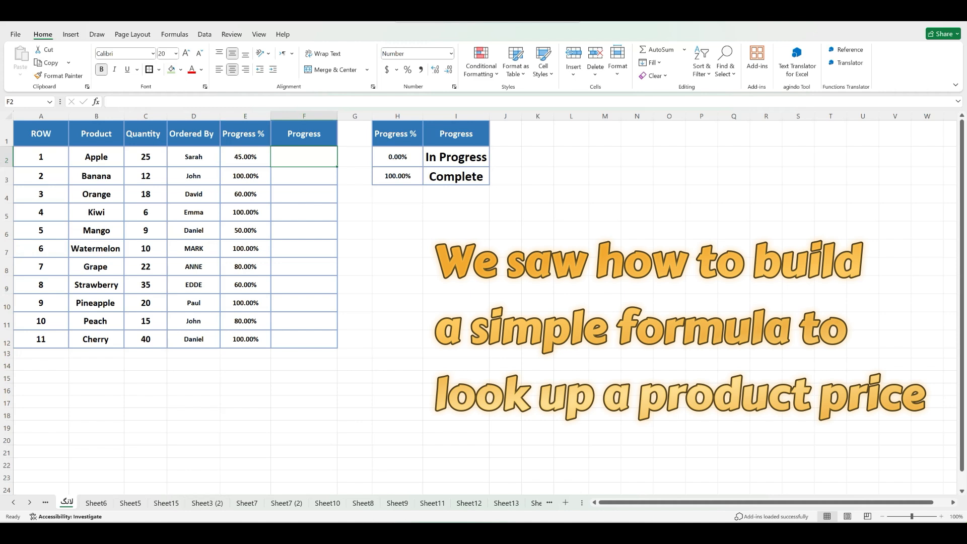
{"action": "type", "text": "="}
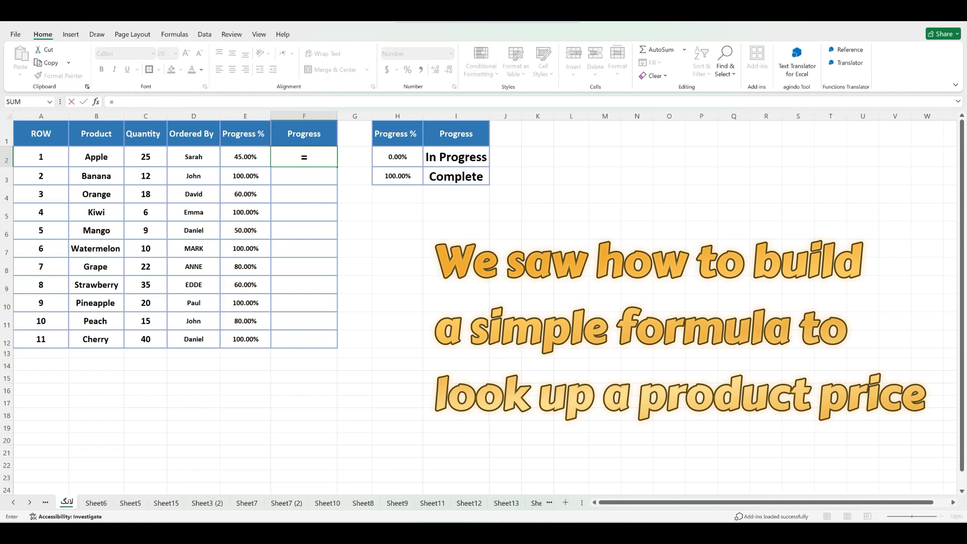
{"action": "type", "text": "VLOO"}
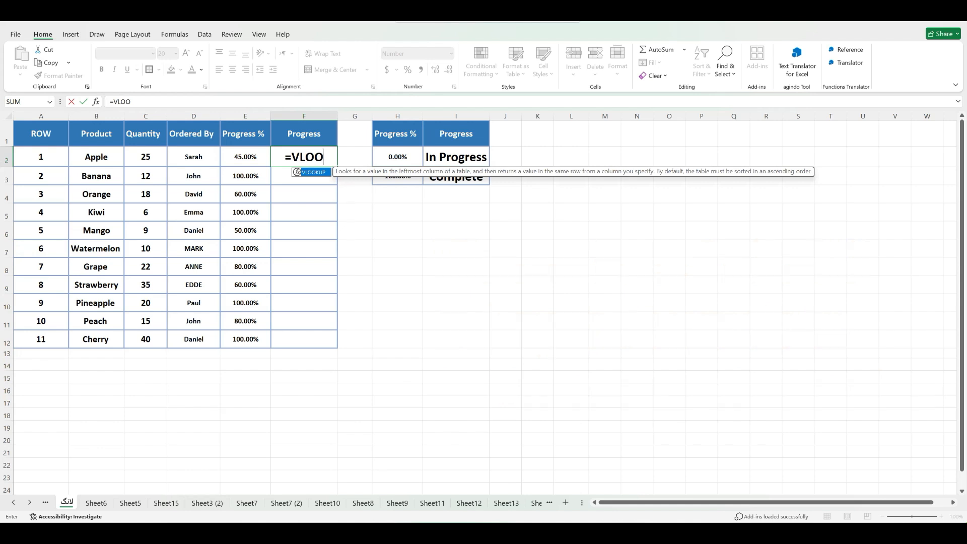
{"action": "key", "text": "Tab"}
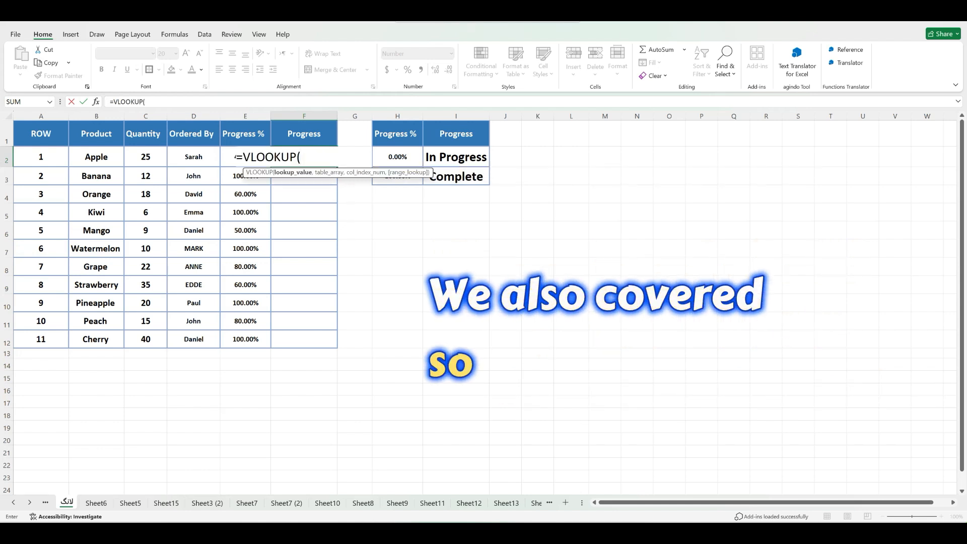
{"action": "key", "text": "Left"}
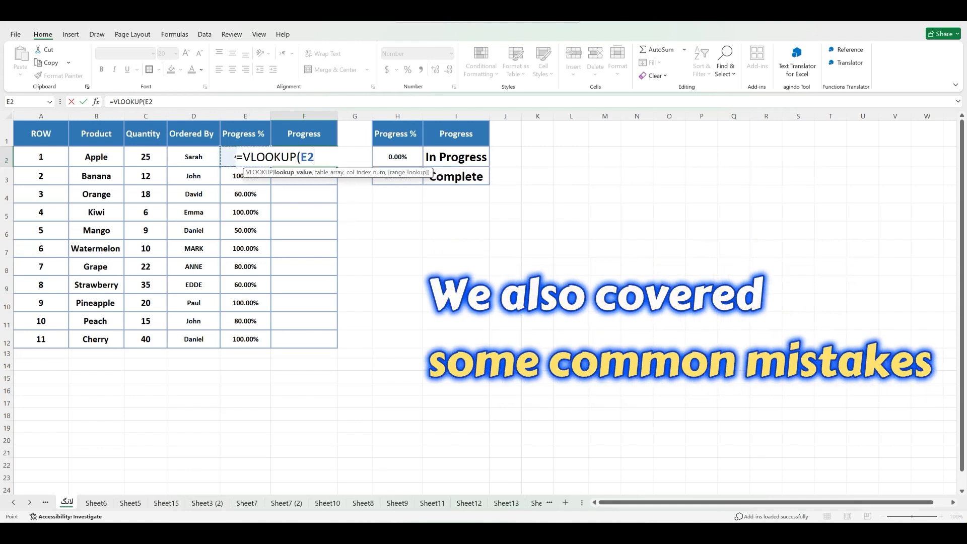
{"action": "type", "text": ","}
Add the progress table H2:I3 as the formula's table array, locked as $H$2:$I$3, with column index 2
{"action": "left_click_drag", "start_coordinate": [391, 154], "coordinate": [484, 182]}
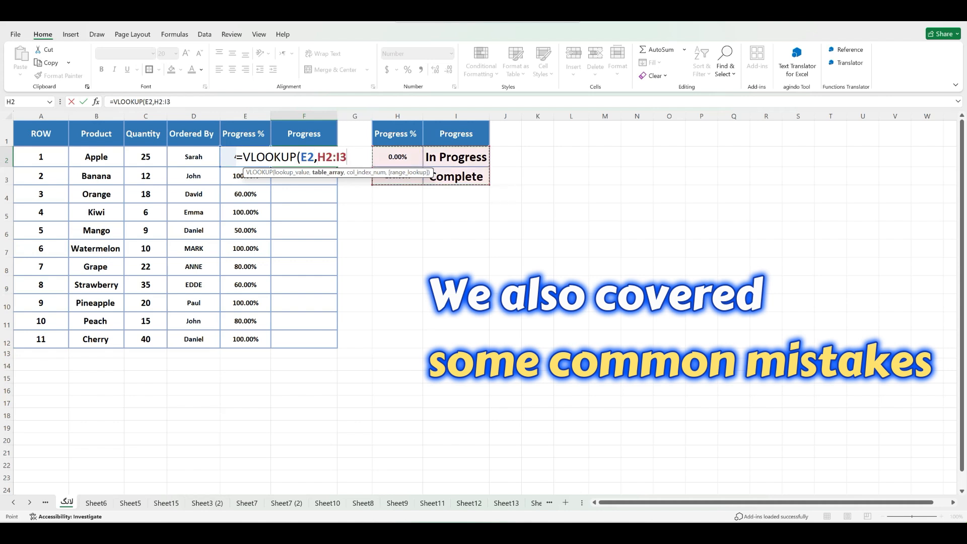
{"action": "key", "text": "F2"}
{"action": "key", "text": "shift+Left"}
{"action": "key", "text": "shift+Left"}
{"action": "key", "text": "shift+Left"}
{"action": "key", "text": "shift+Left"}
{"action": "key", "text": "shift+Left"}
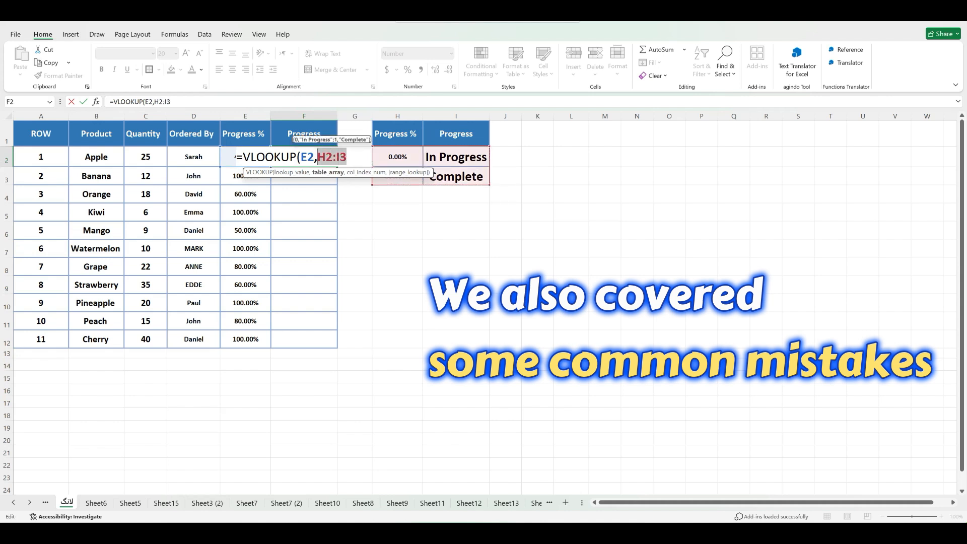
{"action": "key", "text": "F4"}
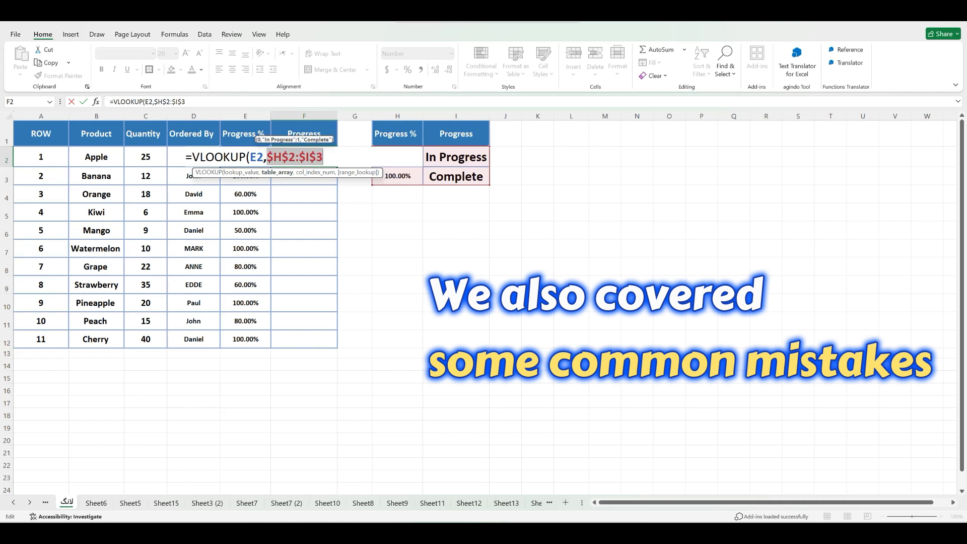
{"action": "key", "text": "Right"}
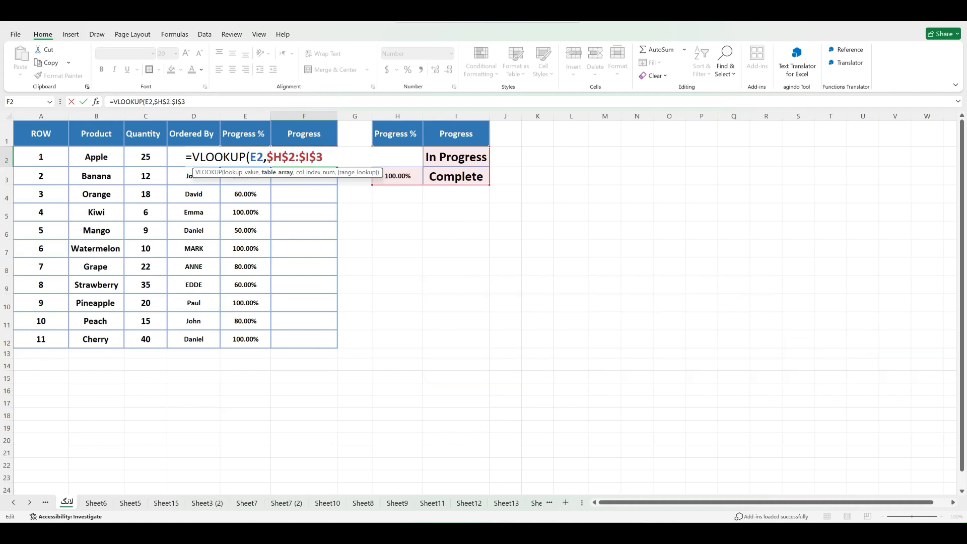
{"action": "type", "text": ",2,"}
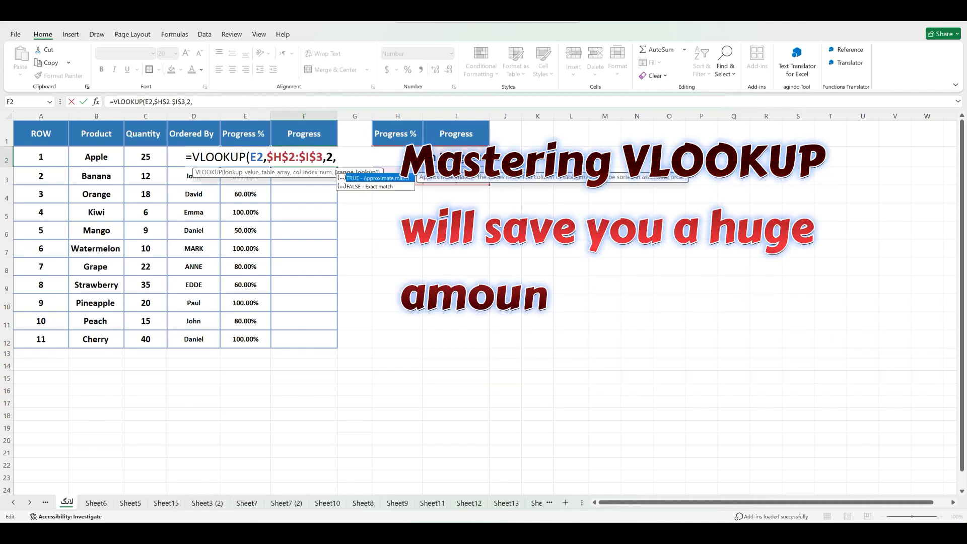